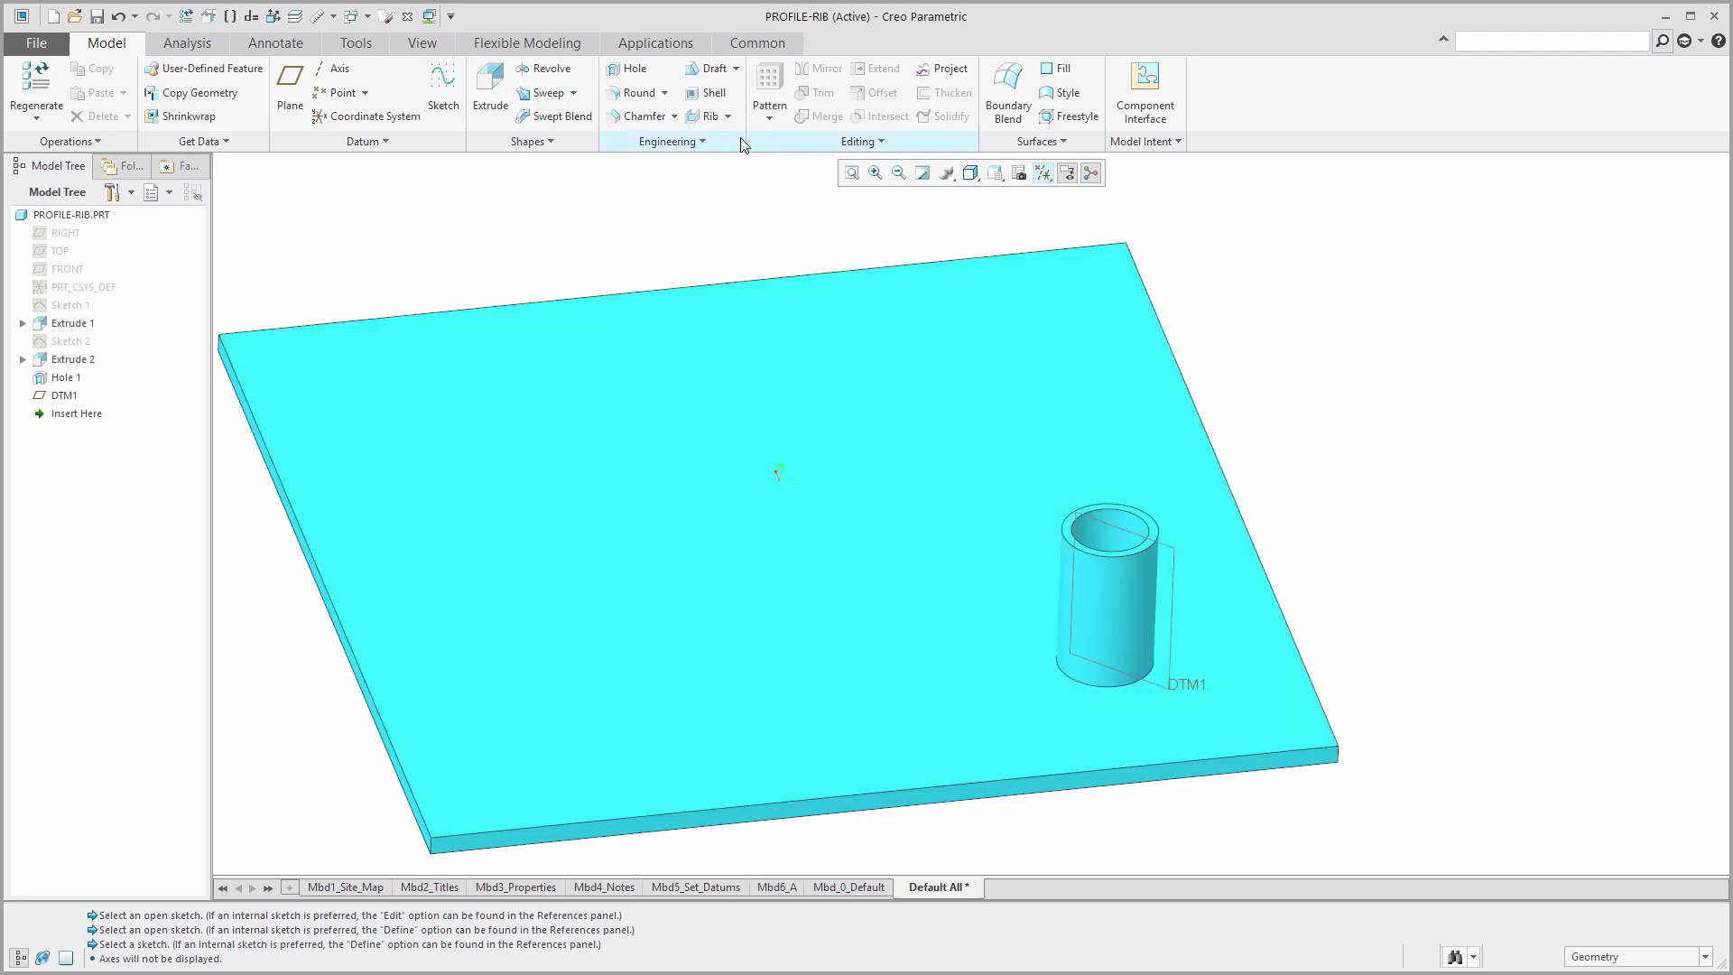
Step: Start a profile rib with an internal sketch on DTM1, reversing the view direction and using the plate's upper surface as the Top orientation reference
{"action": "left_click", "coordinate": [727, 117]}
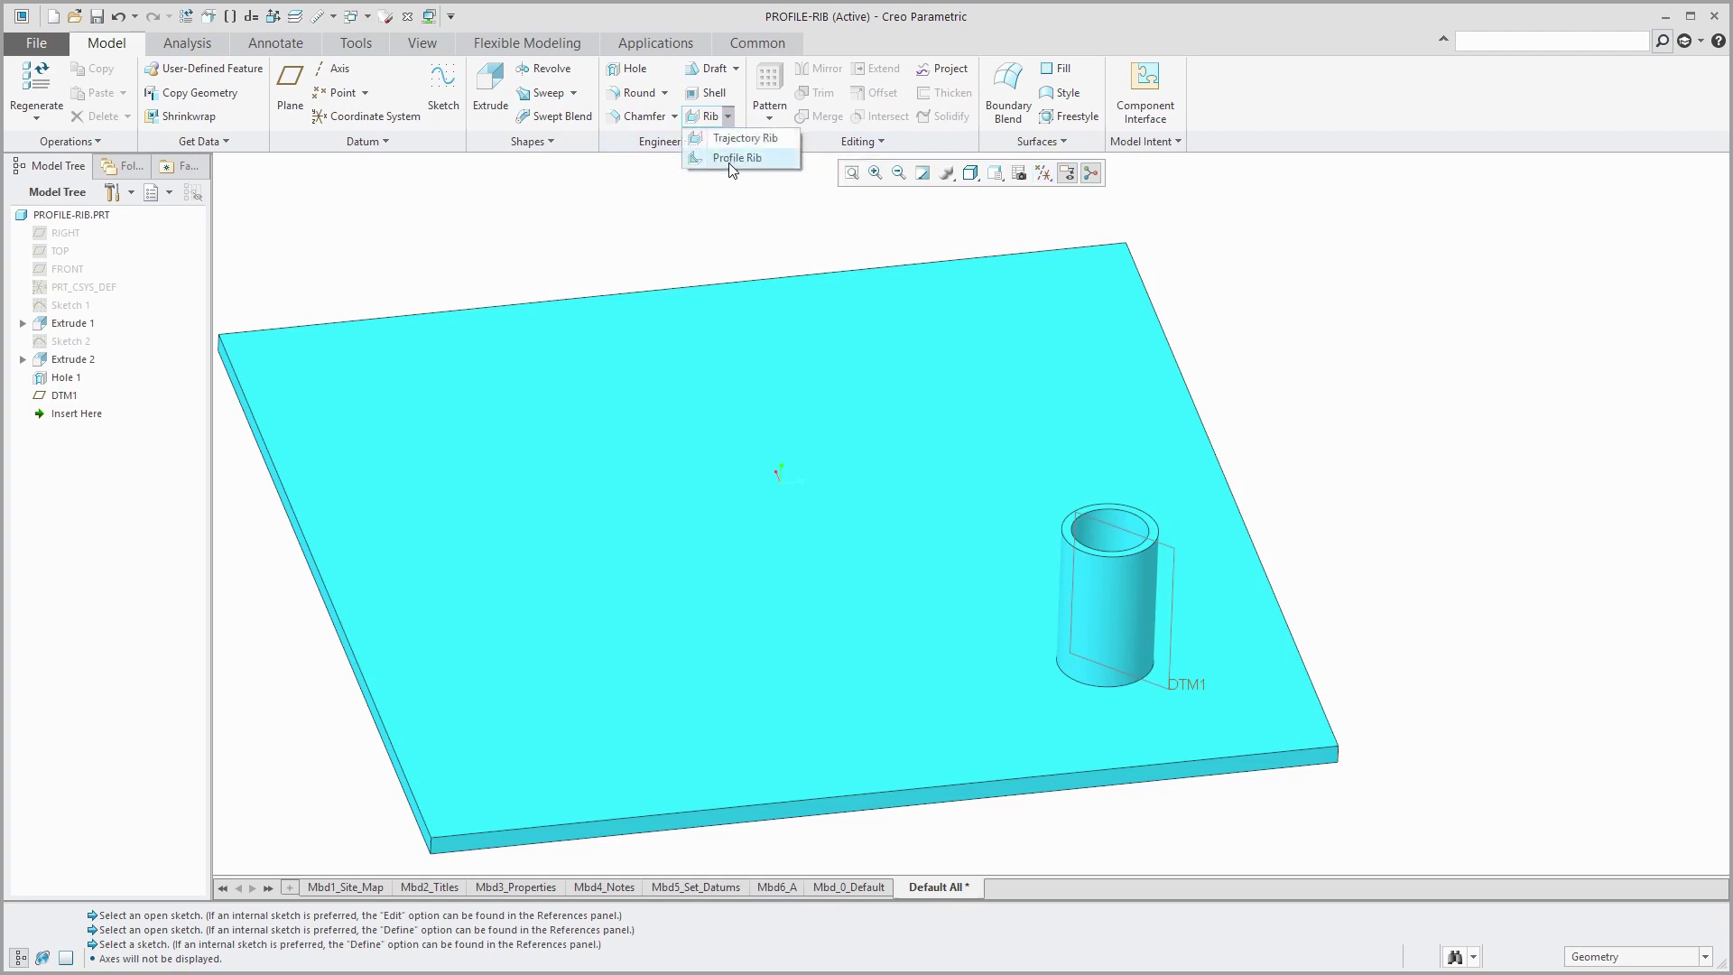
{"action": "left_click", "coordinate": [731, 160]}
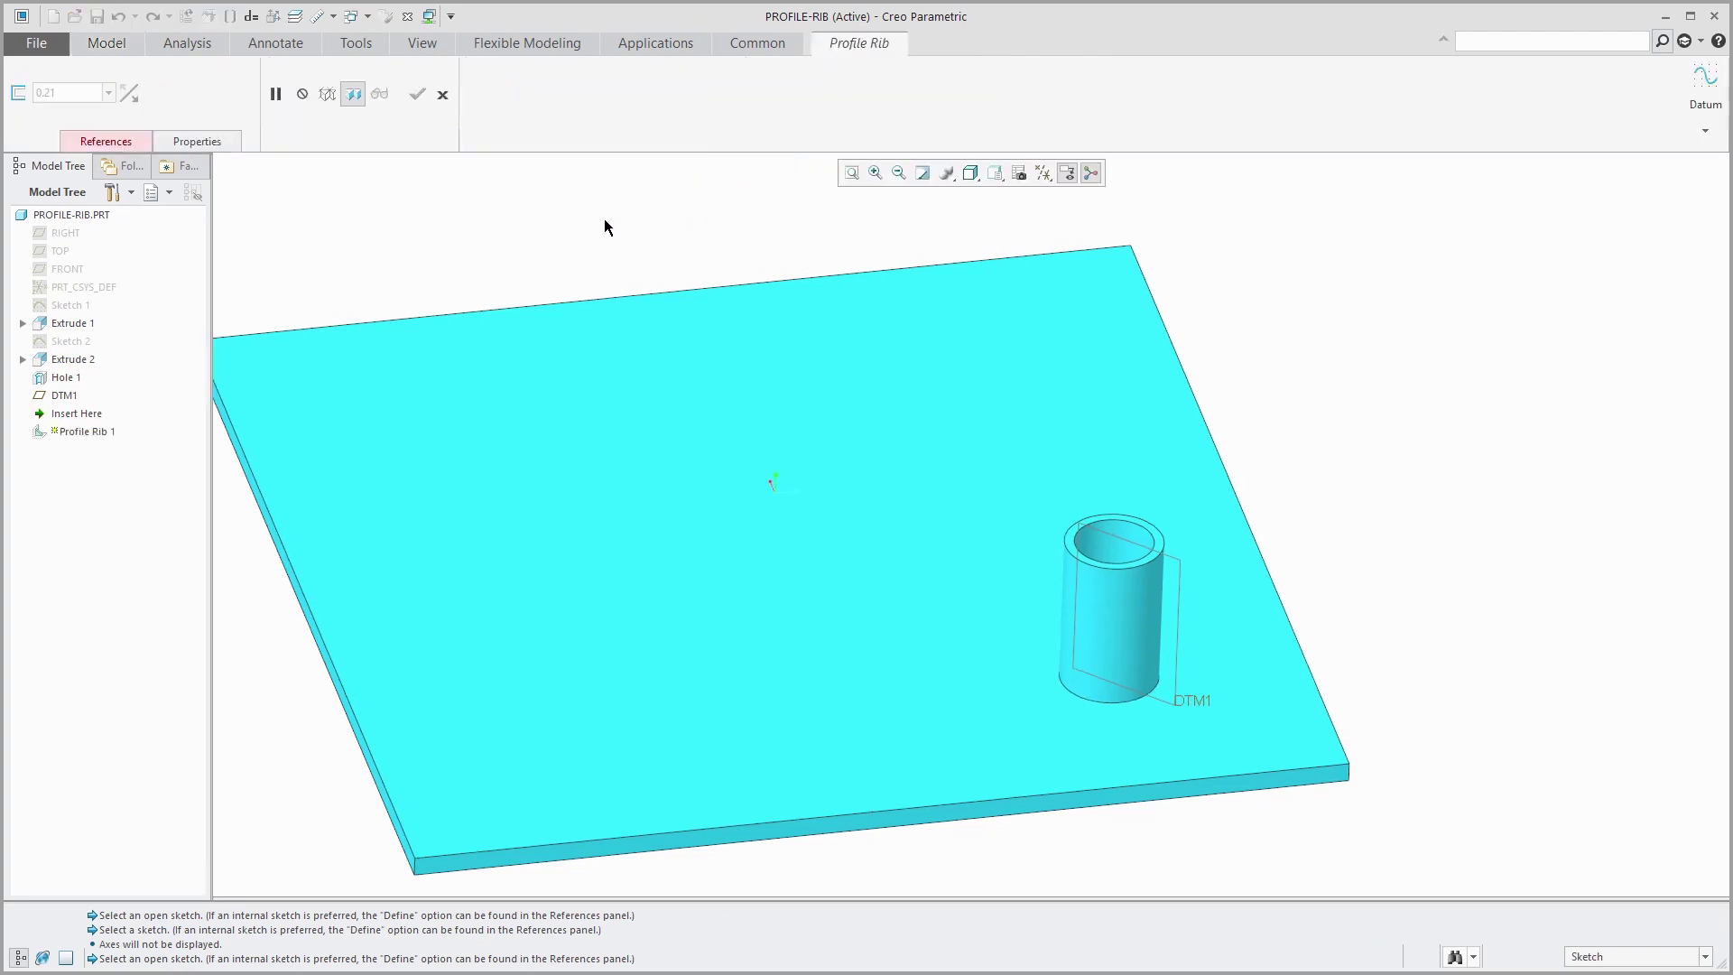
{"action": "left_click", "coordinate": [117, 145]}
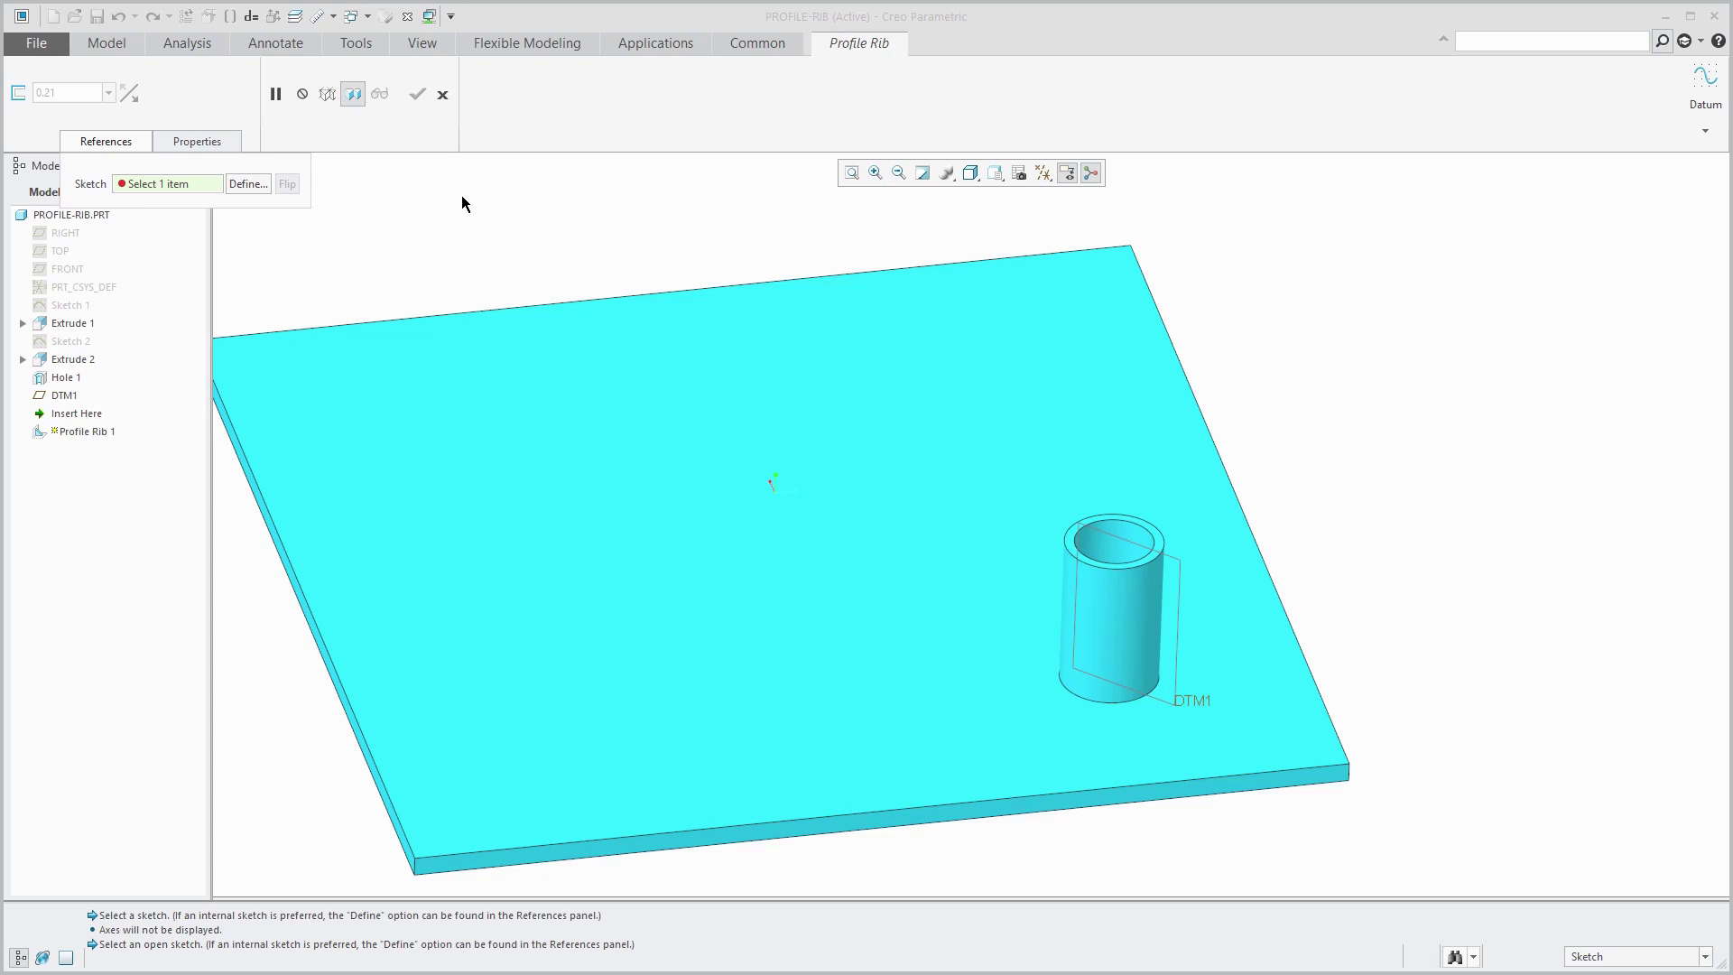
{"action": "left_click", "coordinate": [249, 184]}
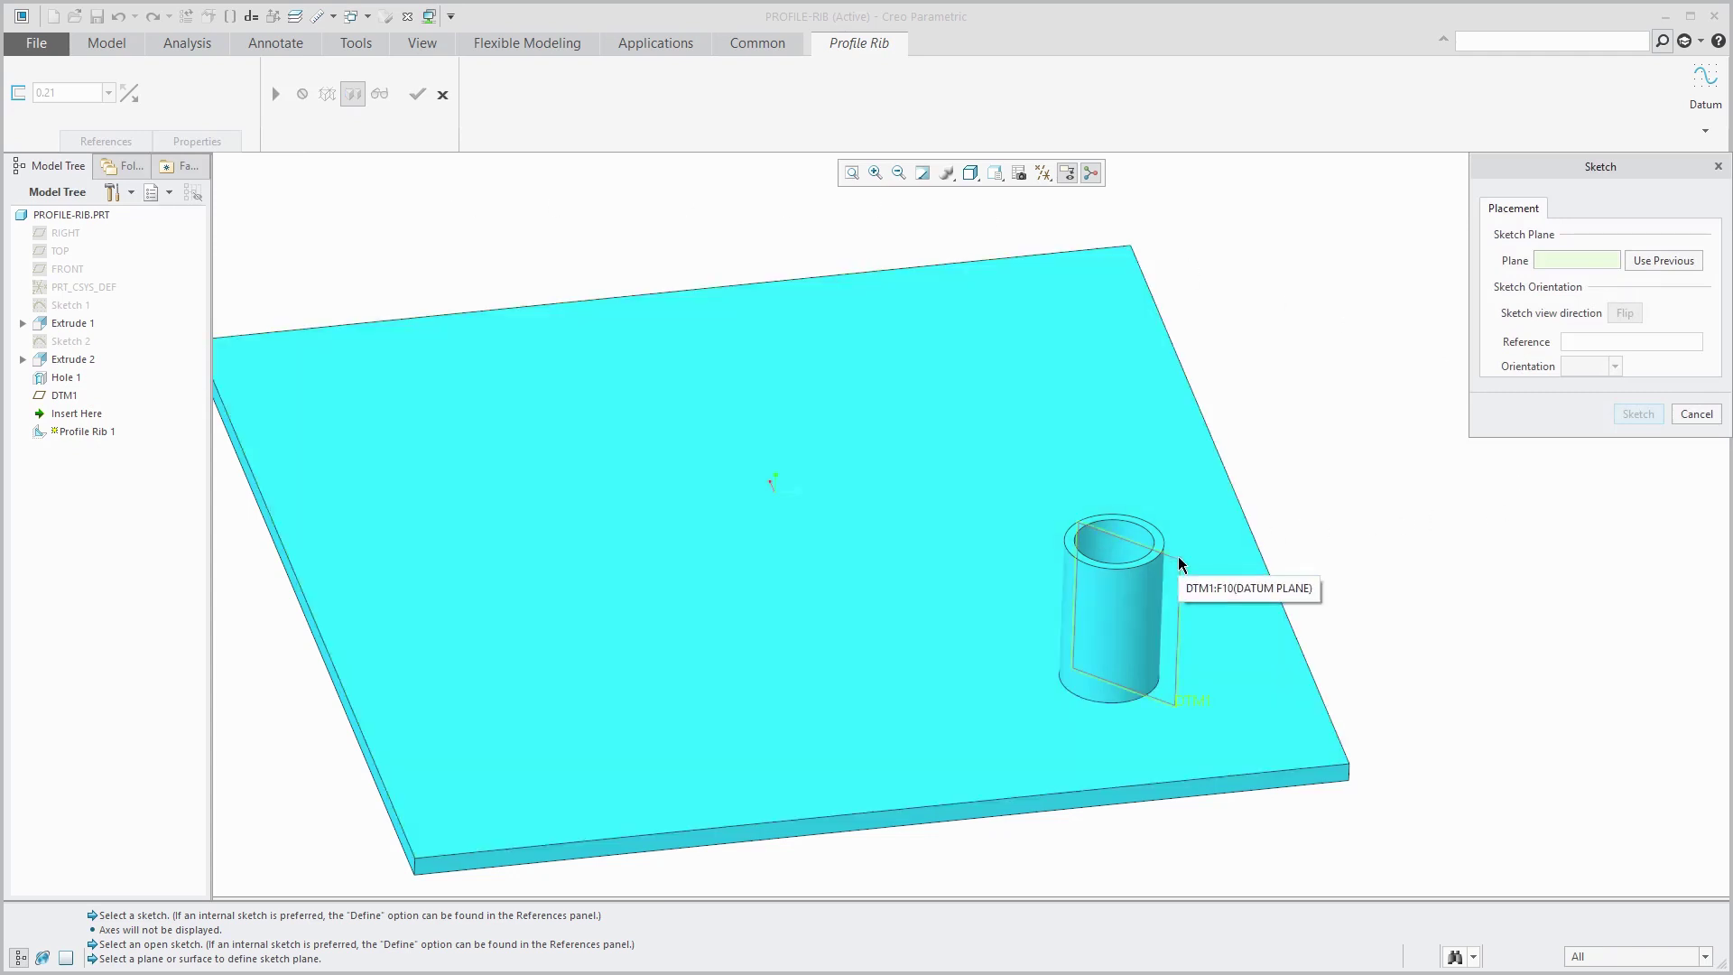
{"action": "left_click", "coordinate": [1178, 556]}
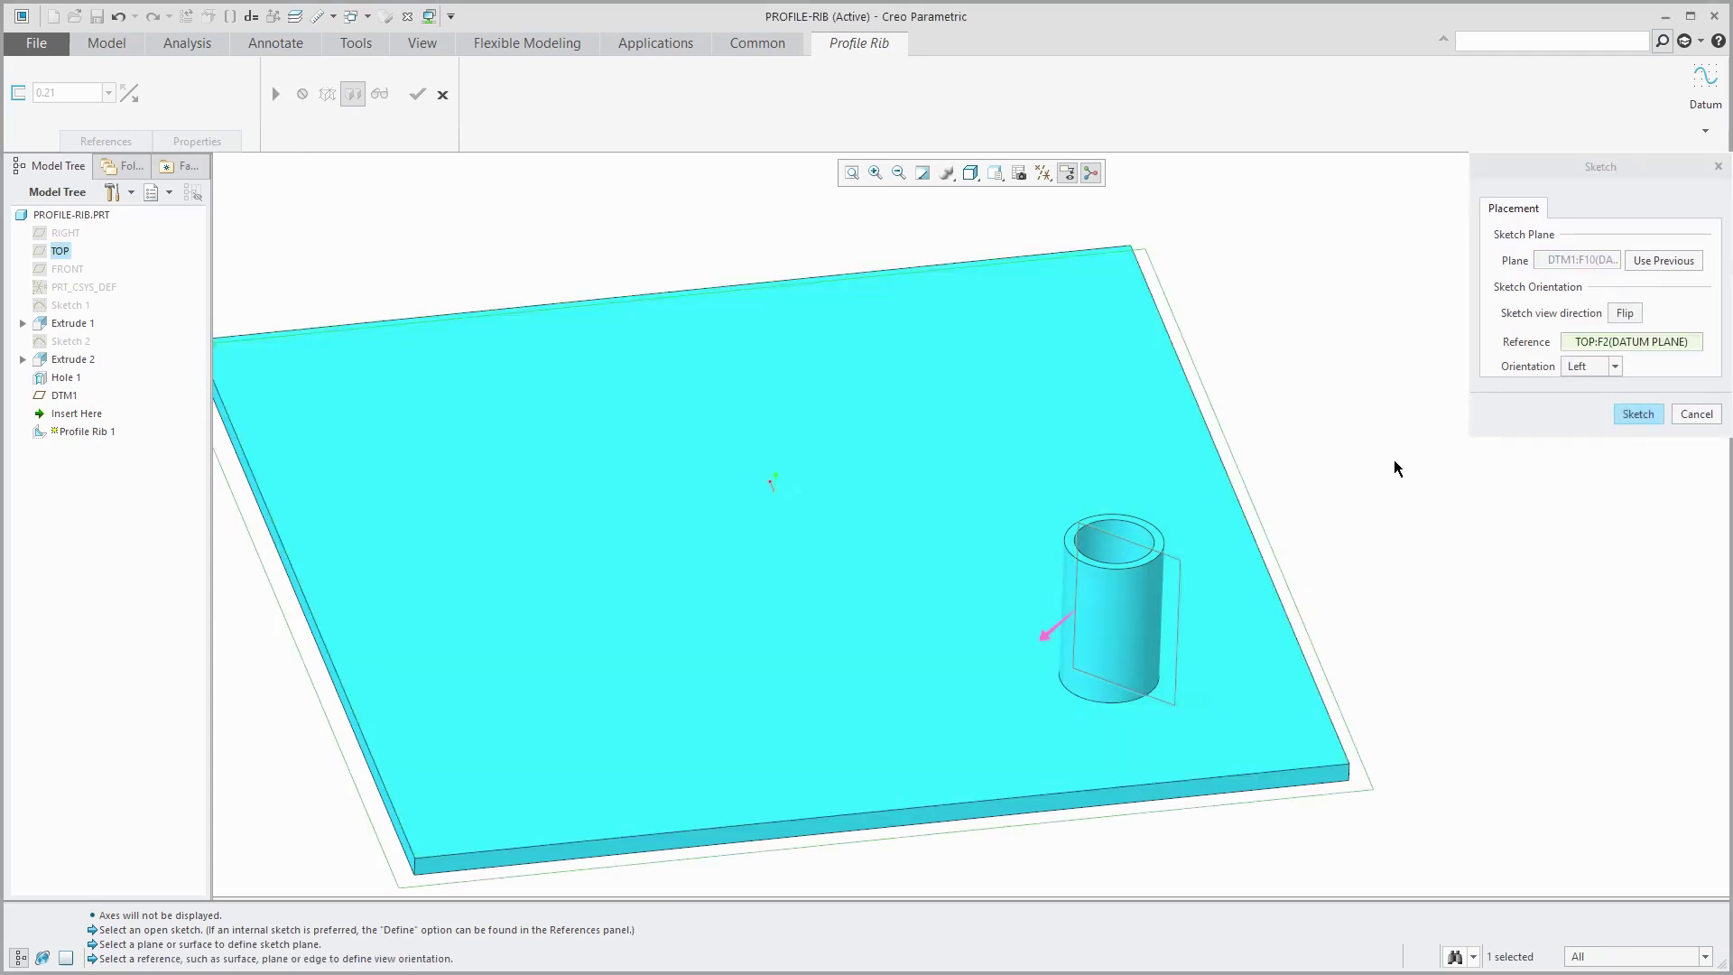
{"action": "left_click", "coordinate": [1625, 313]}
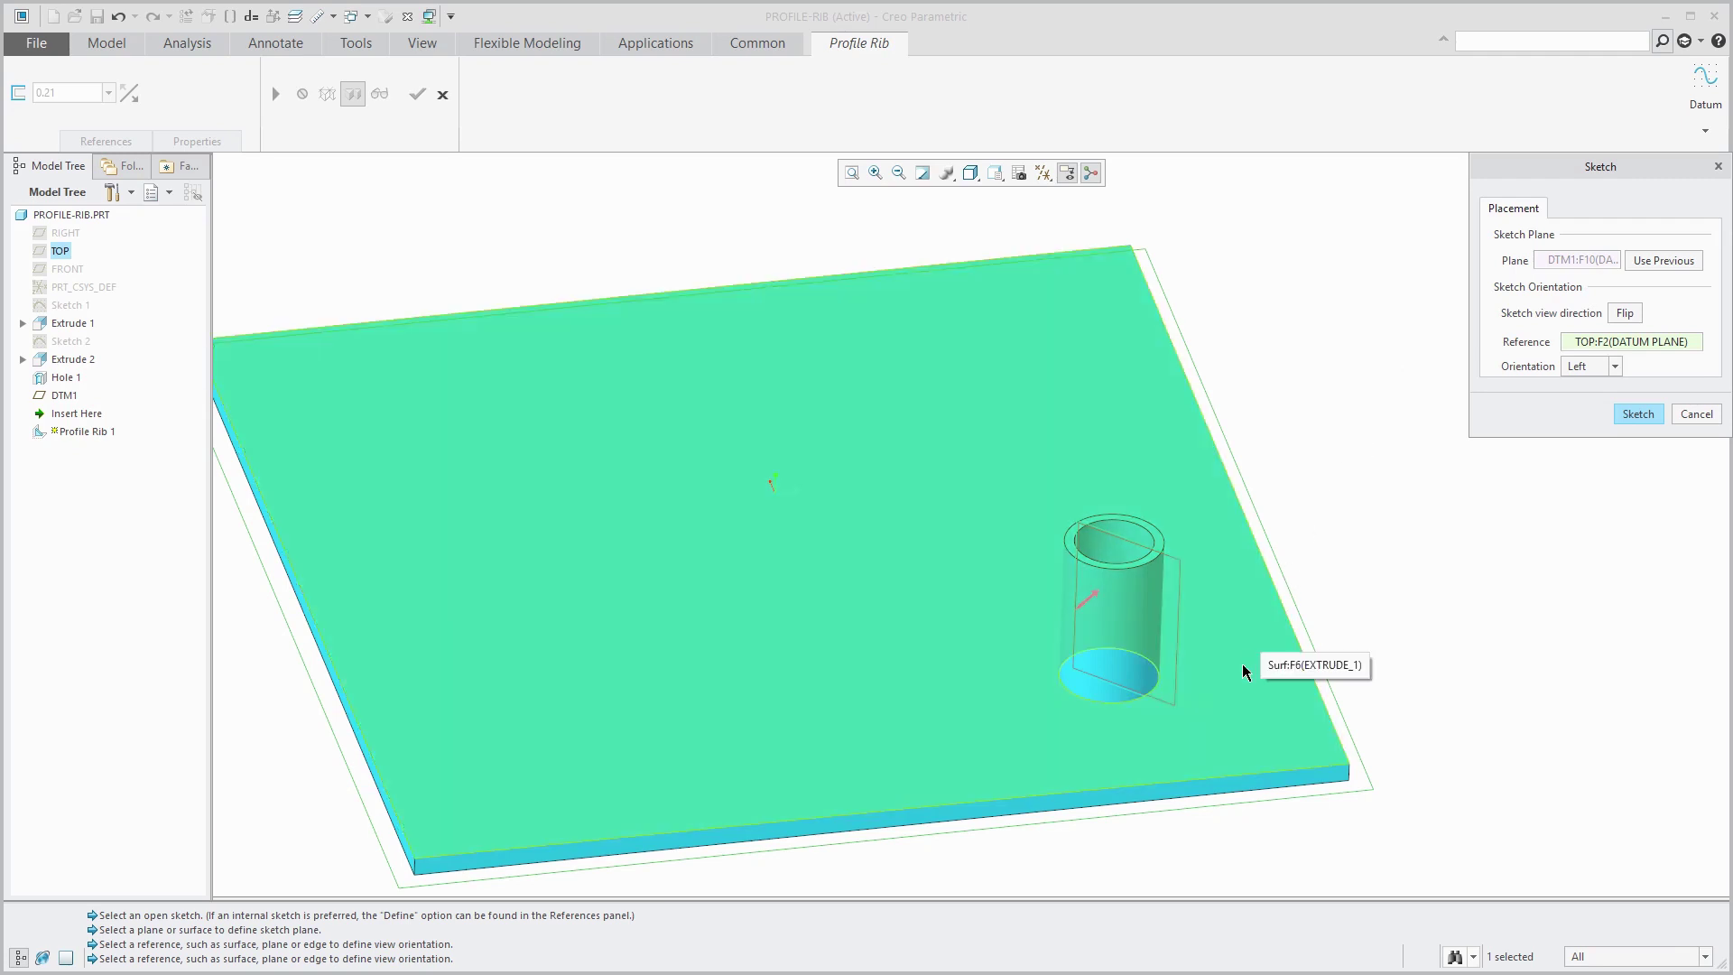
{"action": "left_click", "coordinate": [1242, 664]}
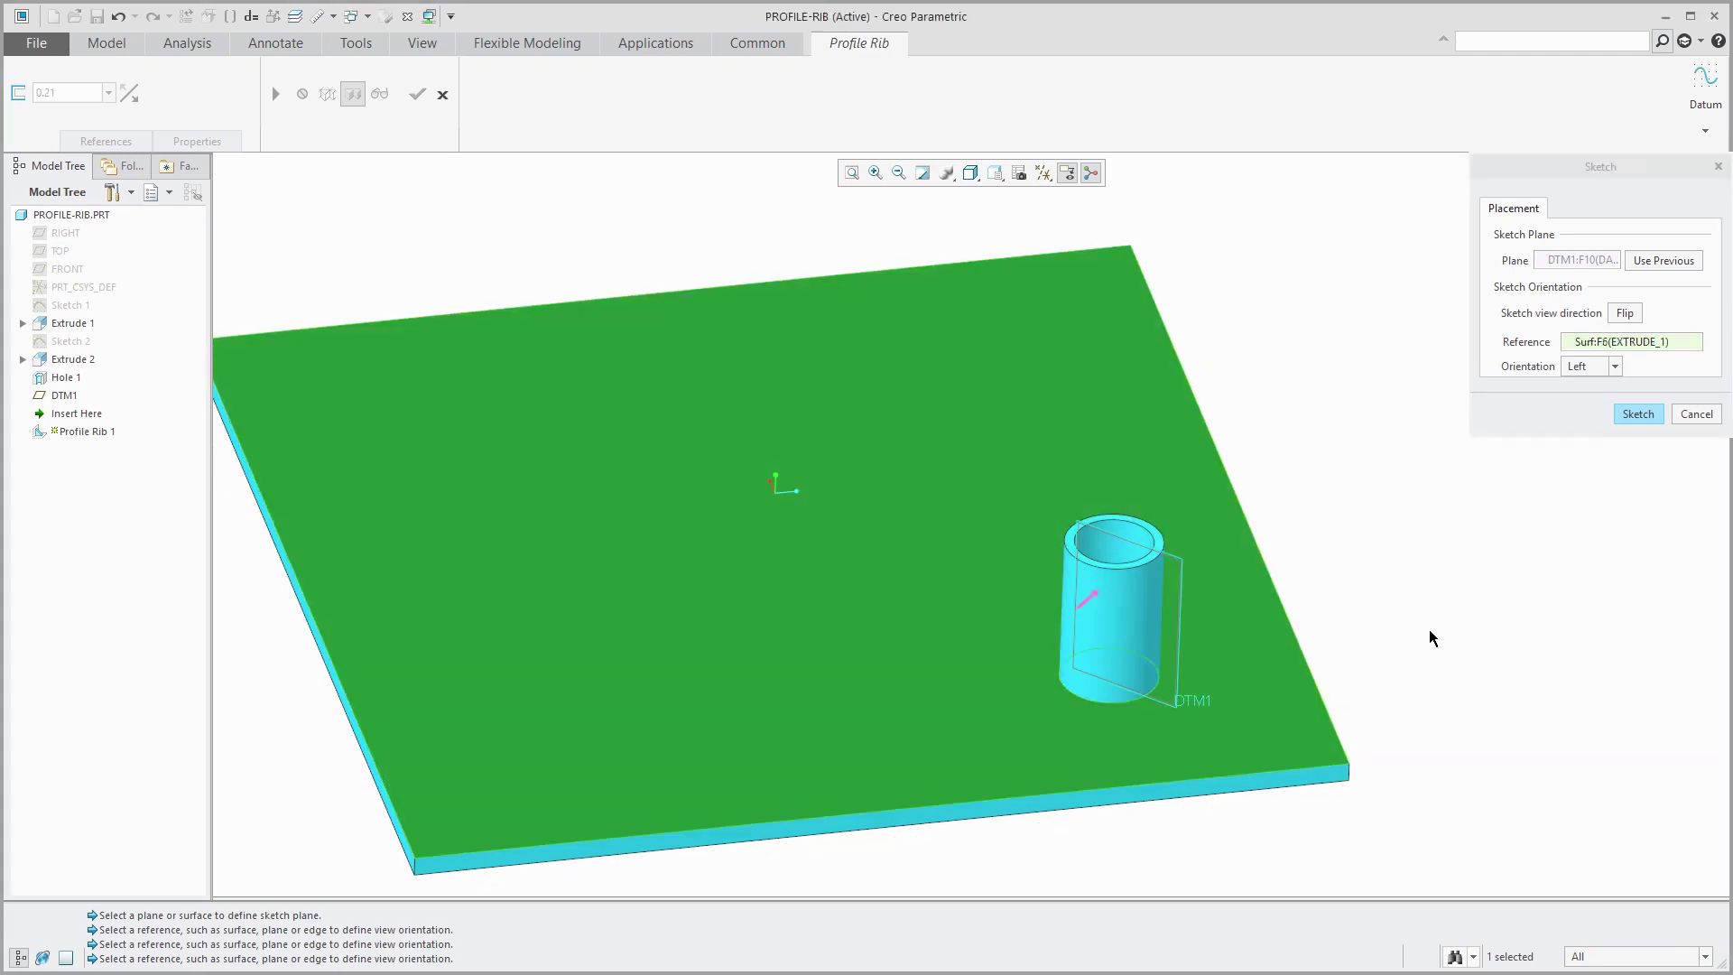
{"action": "left_click", "coordinate": [1614, 366]}
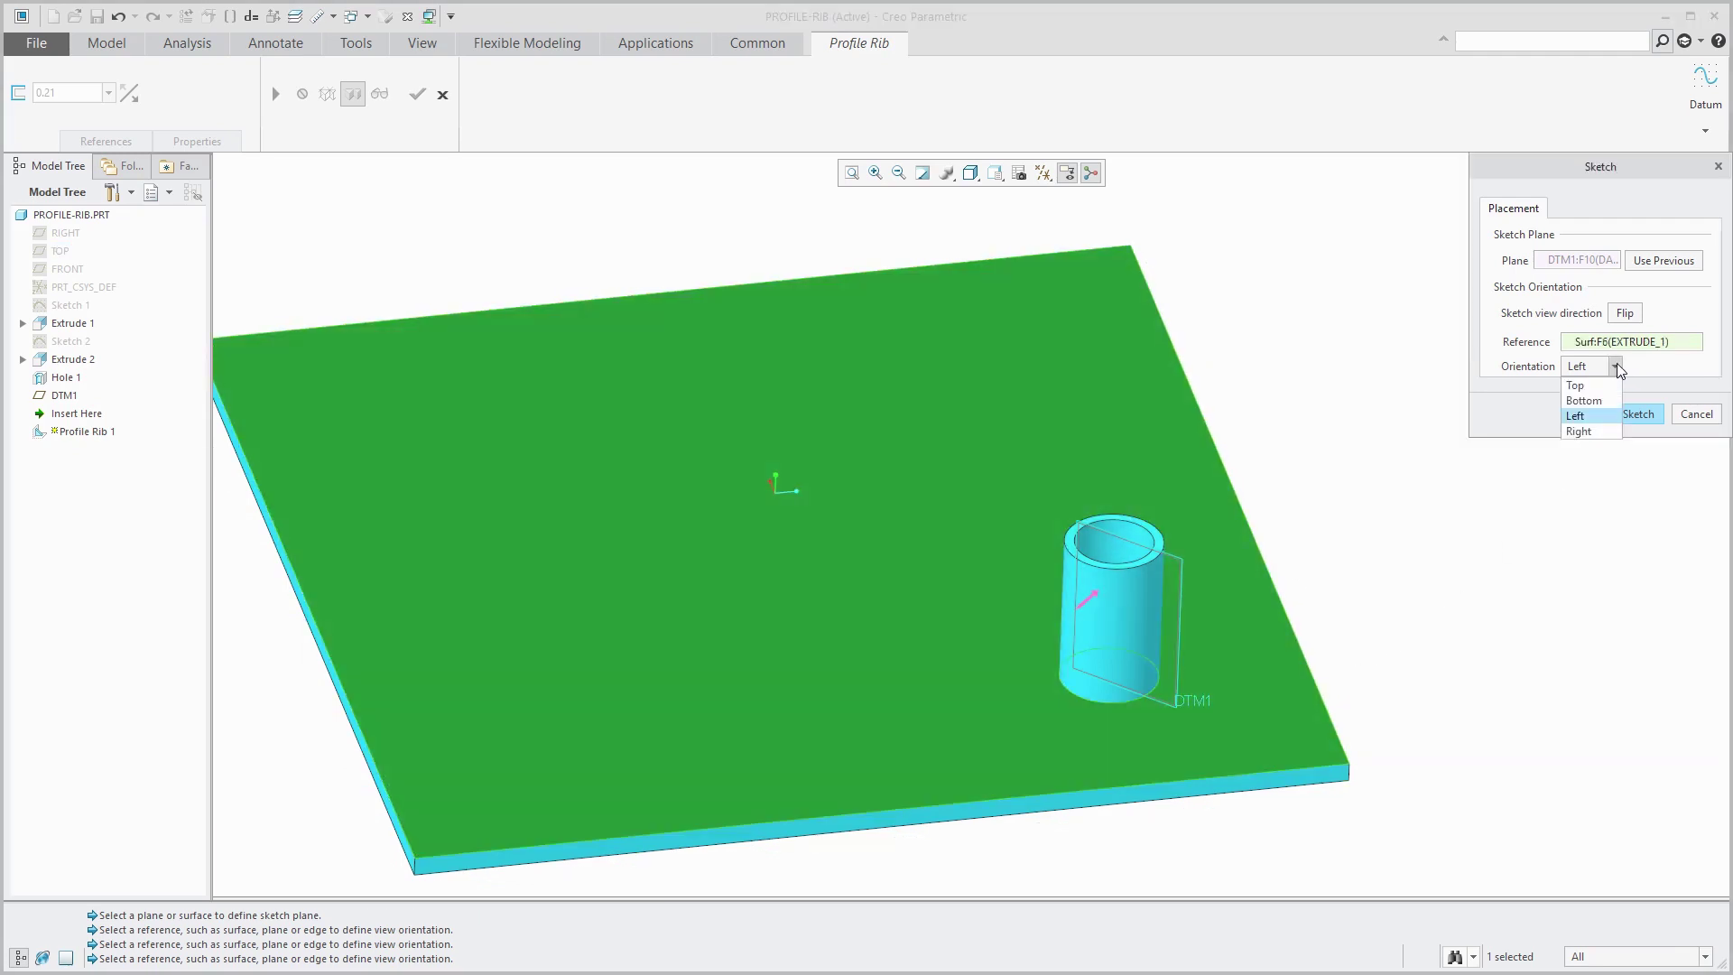
{"action": "left_click", "coordinate": [1602, 383]}
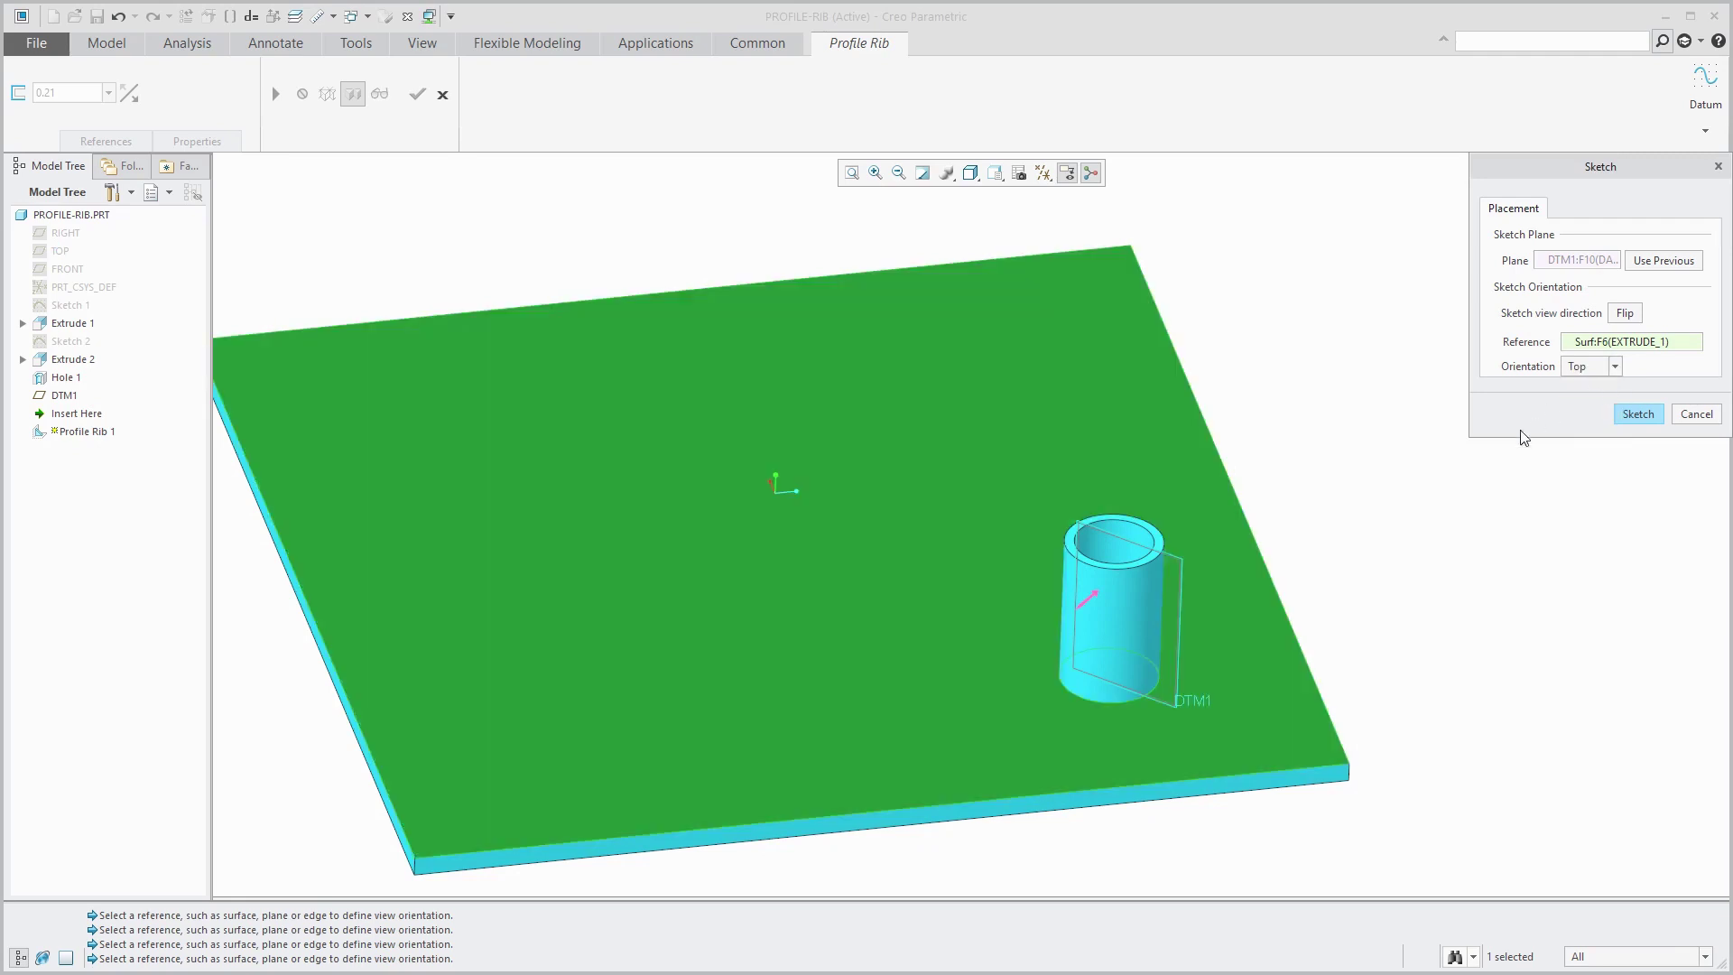
{"action": "left_click", "coordinate": [1638, 415]}
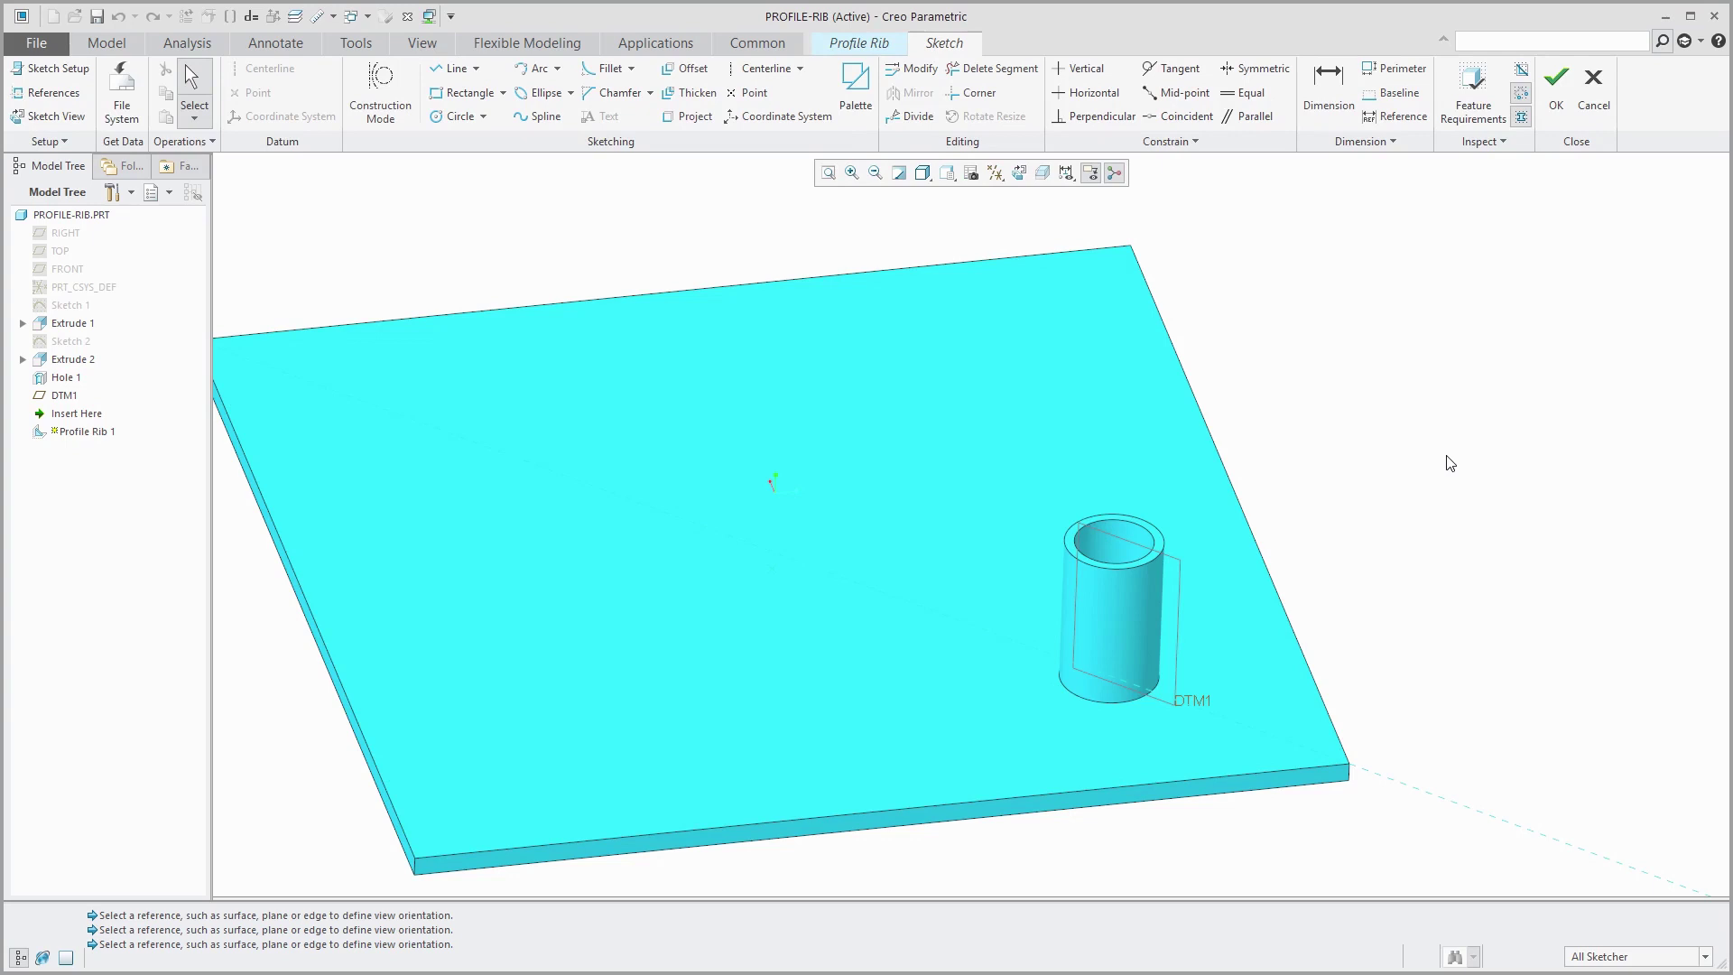
Step: Replace the PRT_CSYS_DEF sketch reference with the silhouette of the tube's hole surface and solve the references
{"action": "right_click", "coordinate": [1274, 275]}
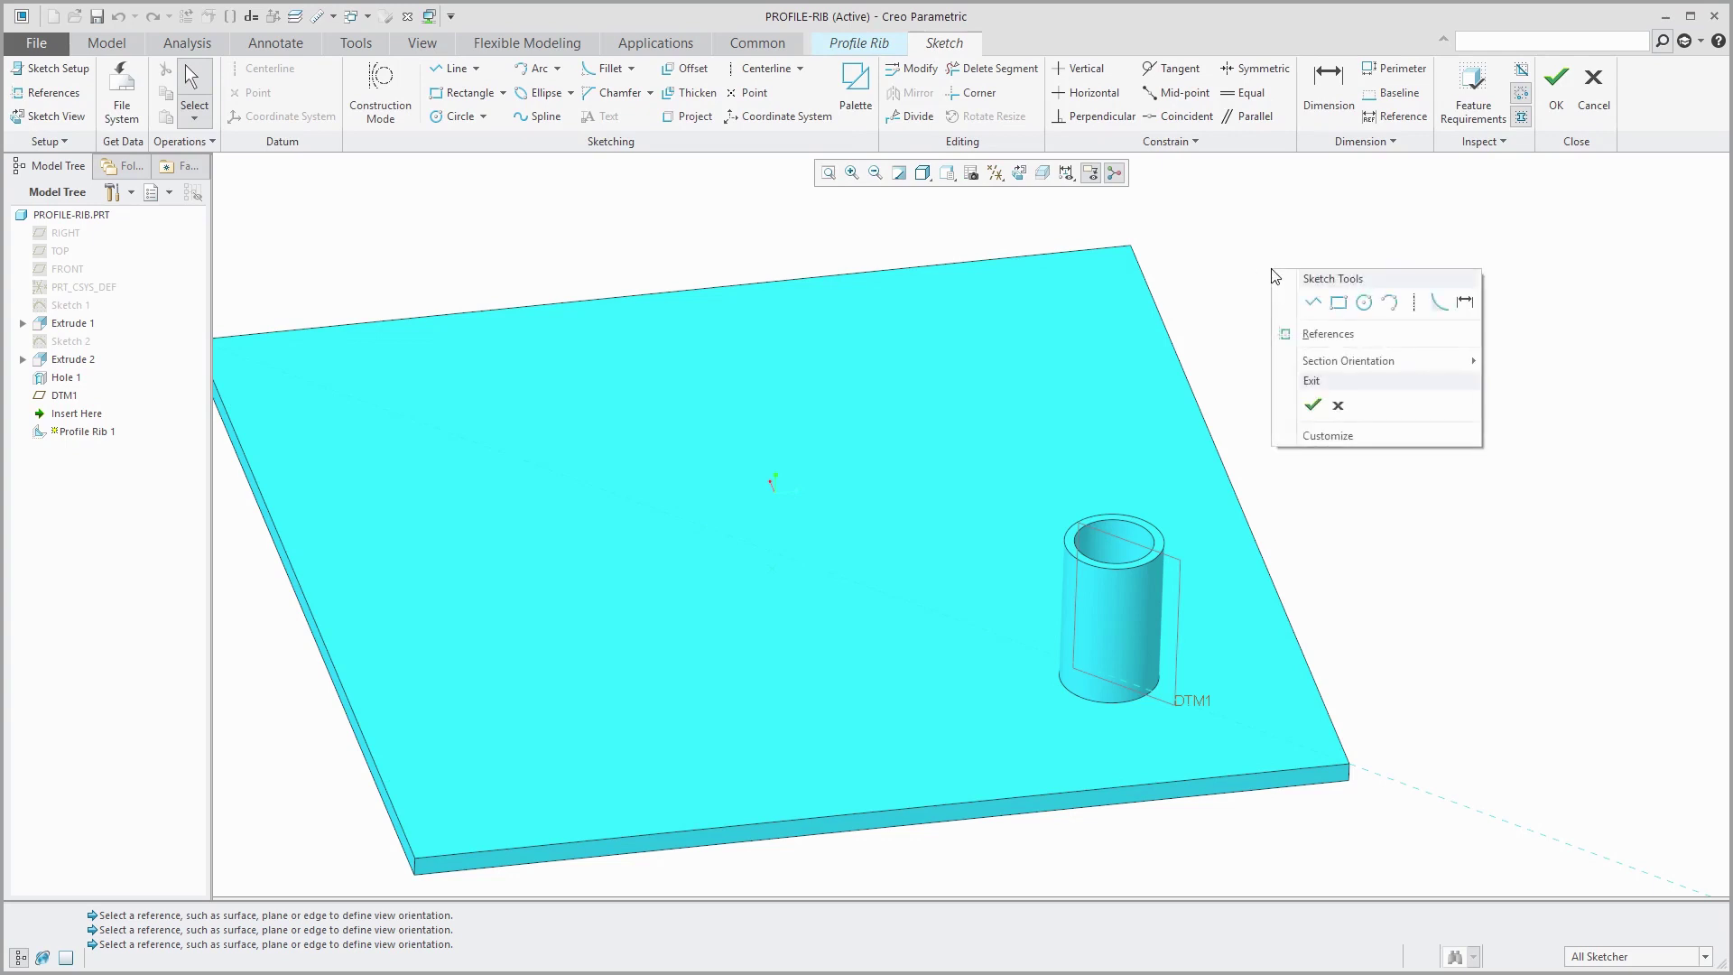
{"action": "left_click", "coordinate": [1328, 334]}
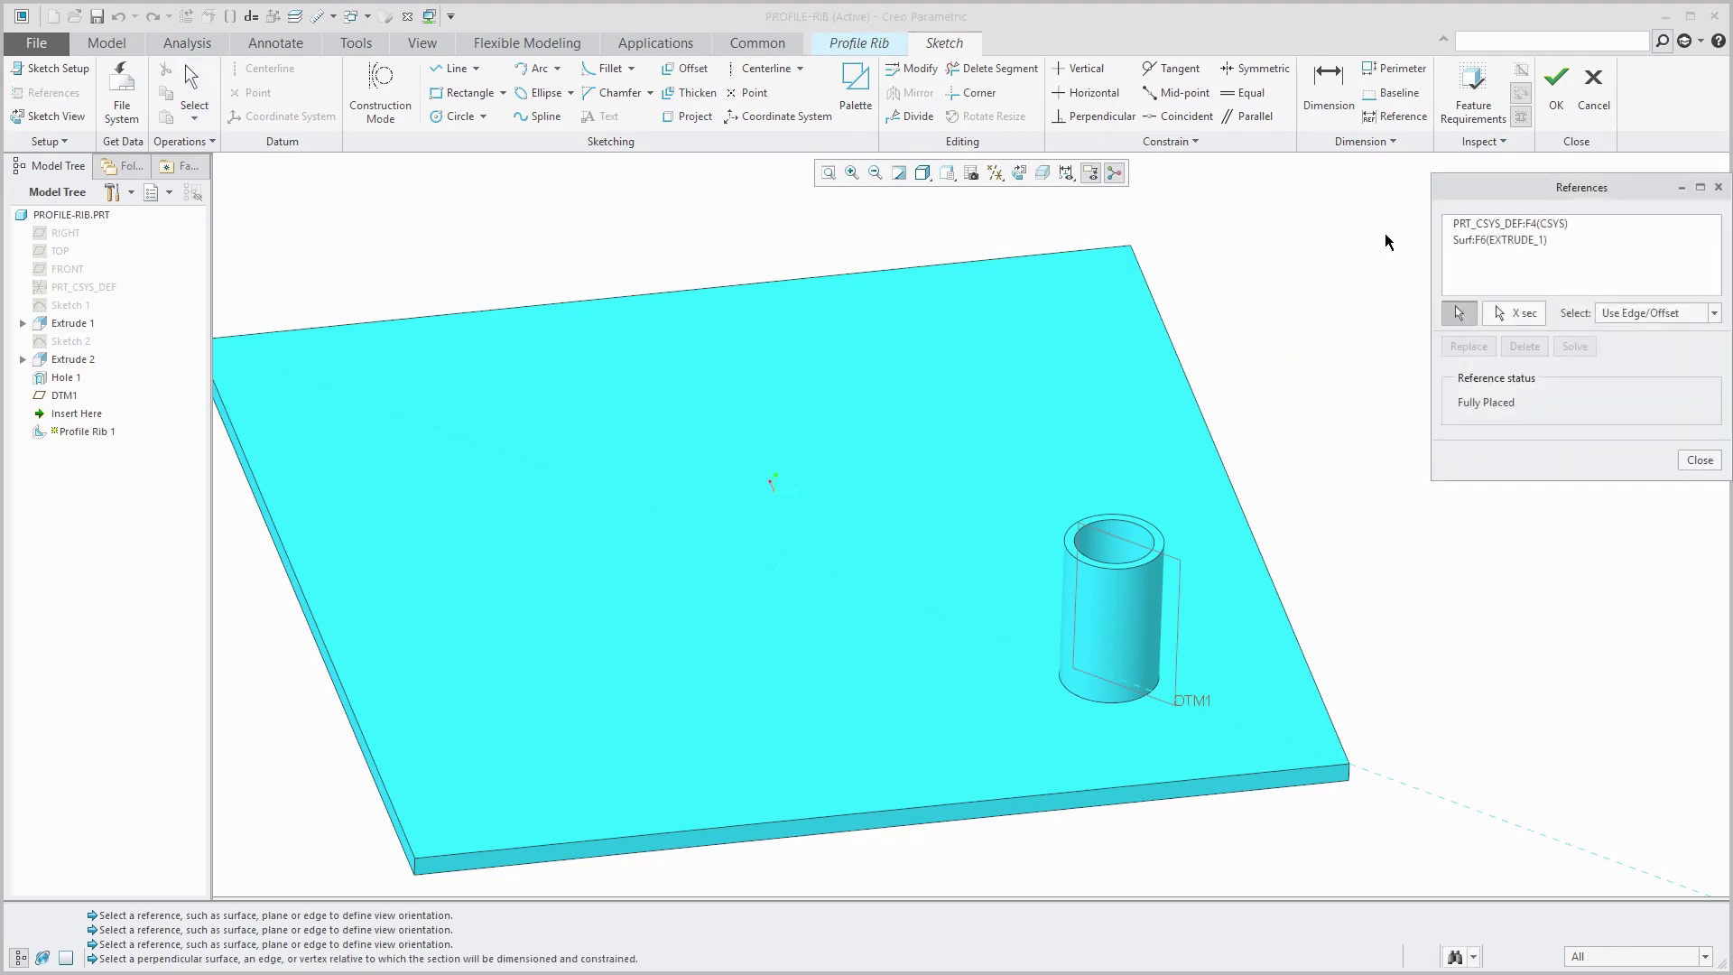
{"action": "left_click", "coordinate": [1482, 223]}
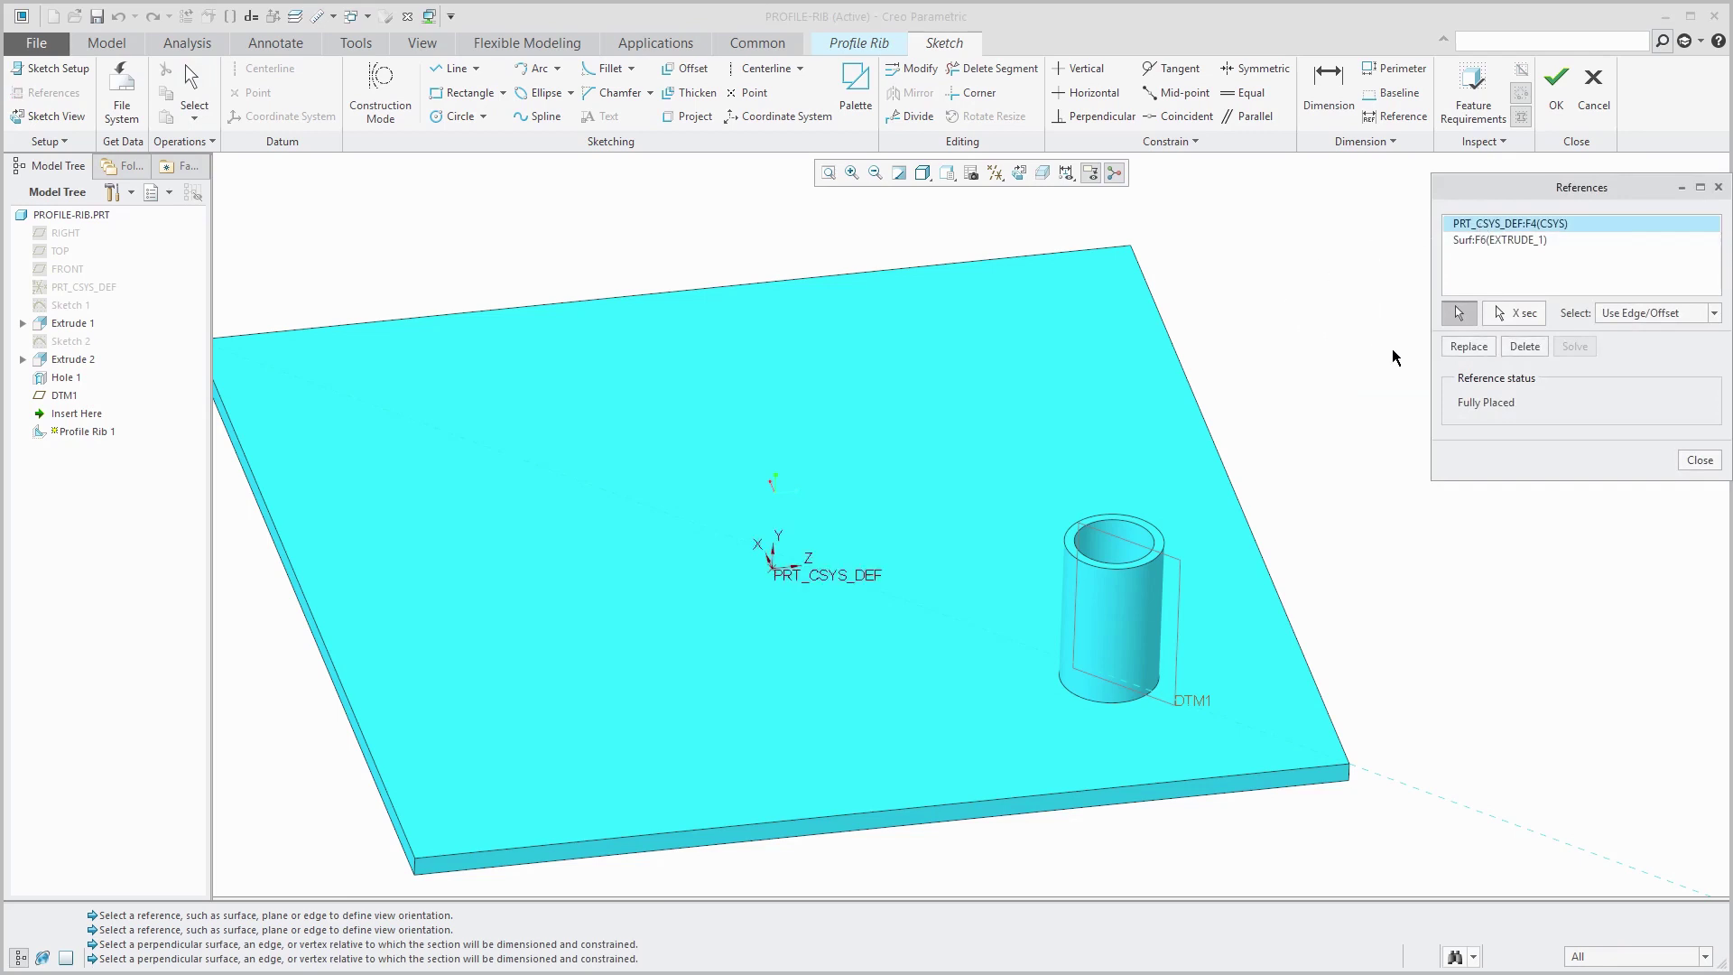
{"action": "left_click", "coordinate": [1530, 351]}
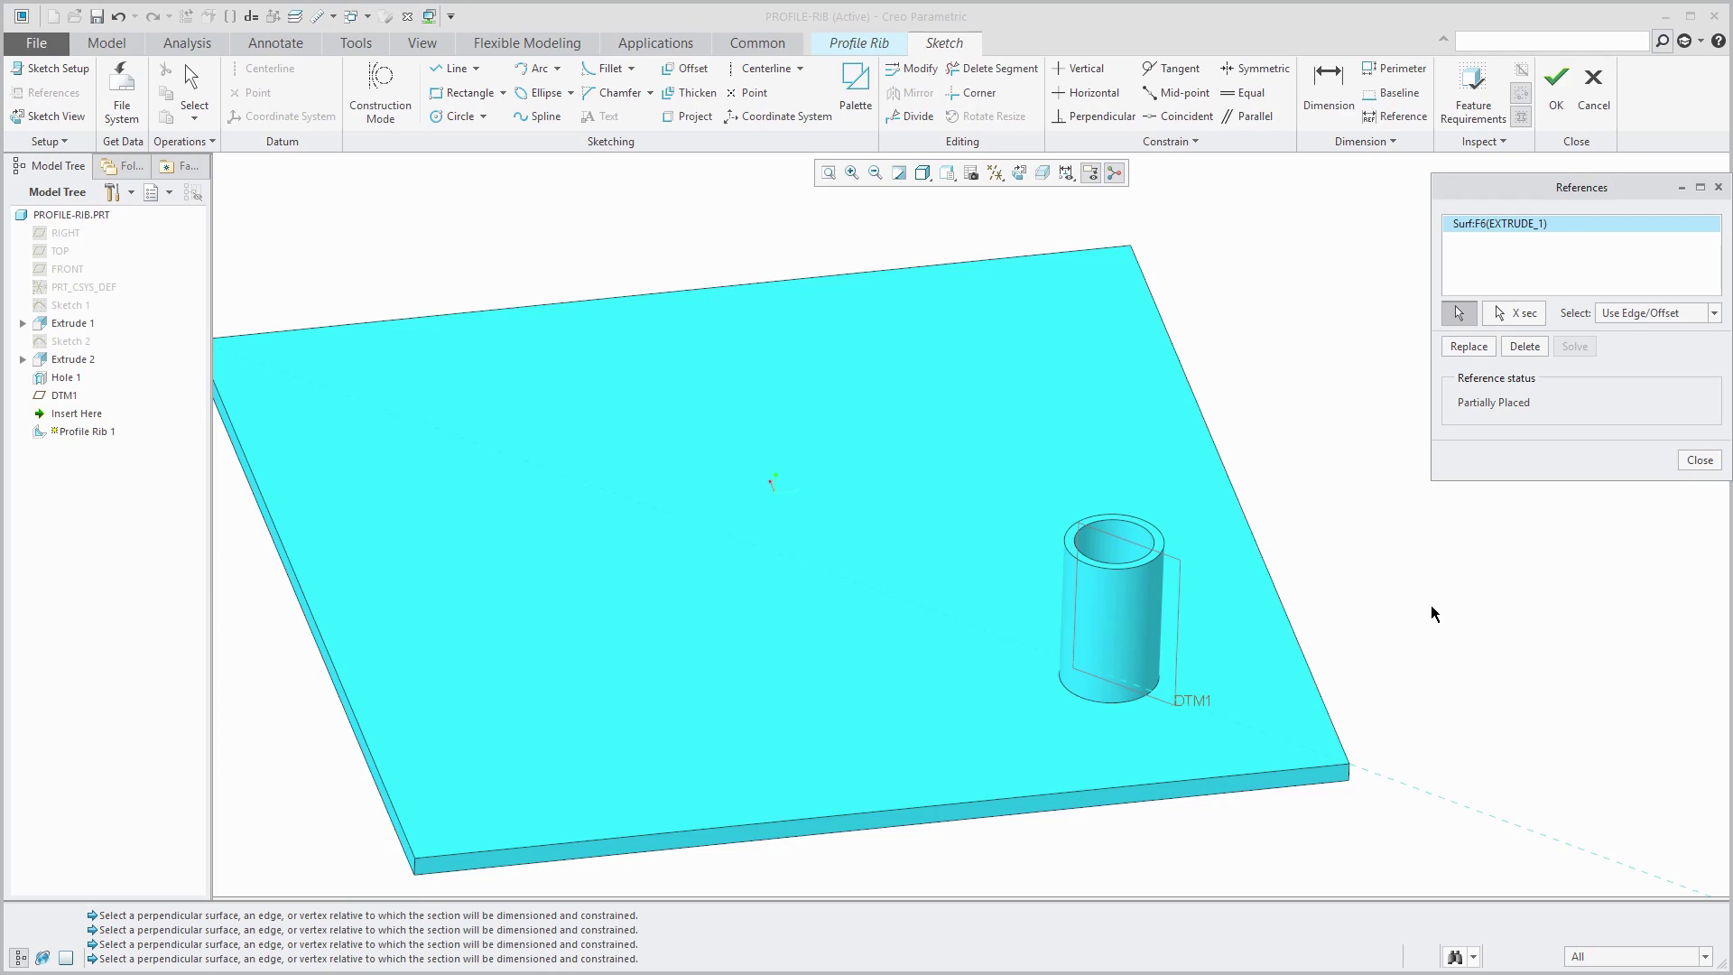
{"action": "left_click", "coordinate": [1154, 630]}
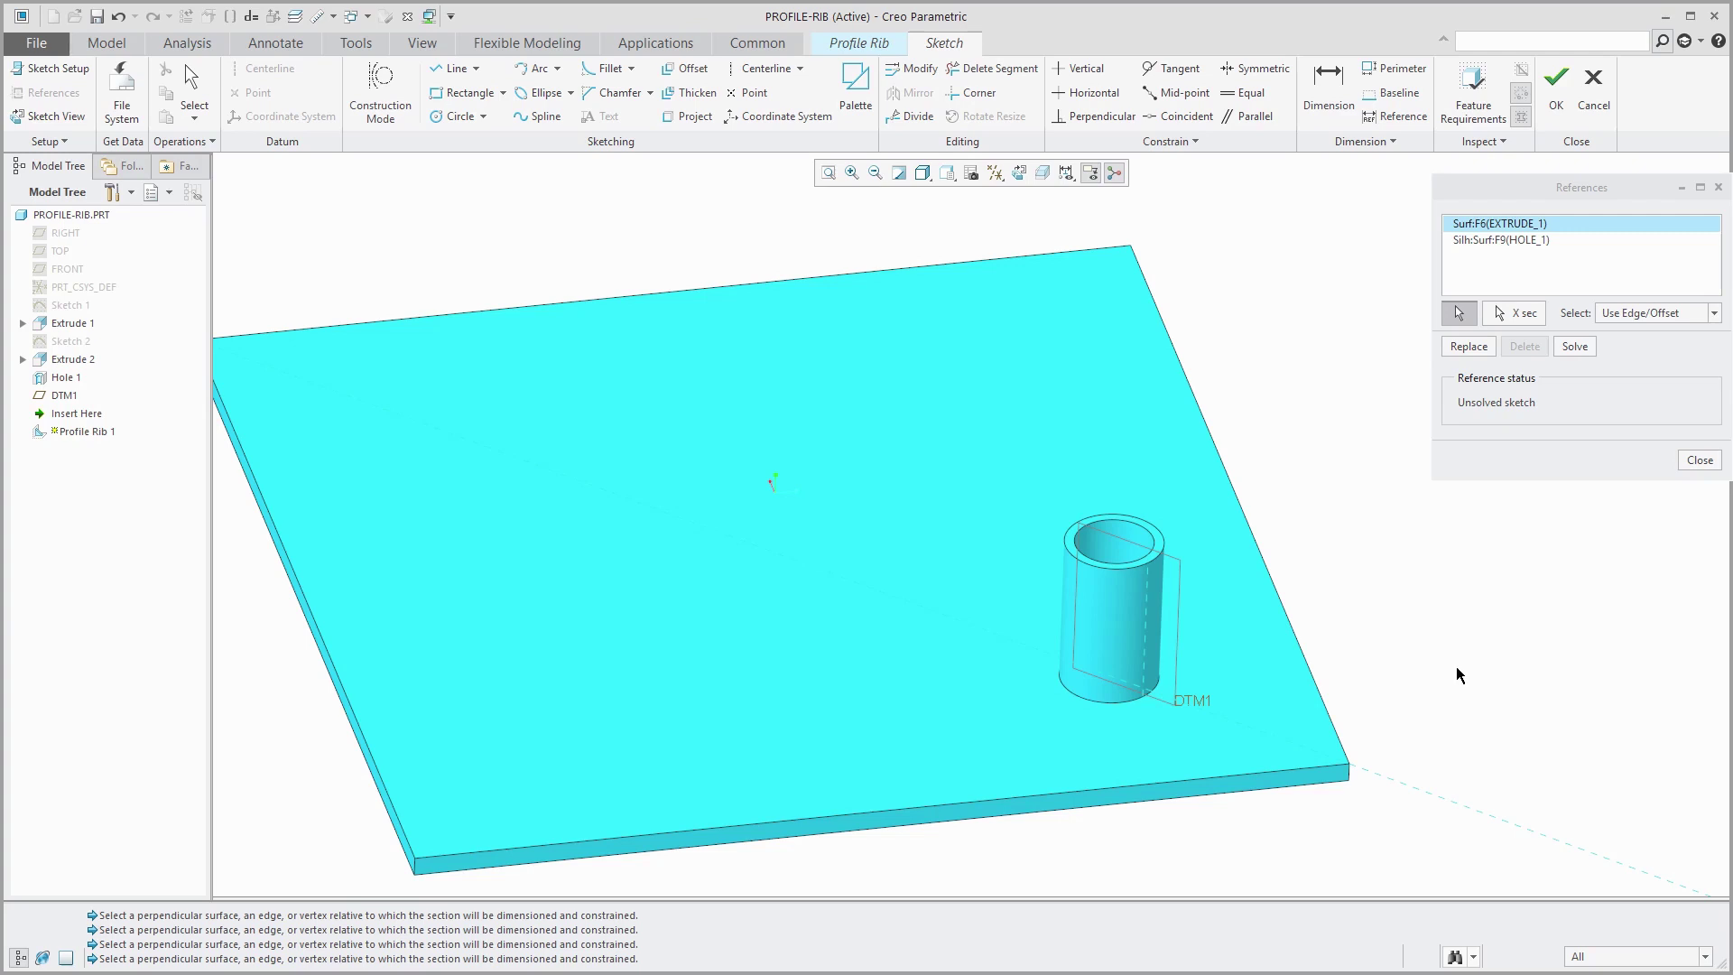
{"action": "left_click", "coordinate": [1576, 348]}
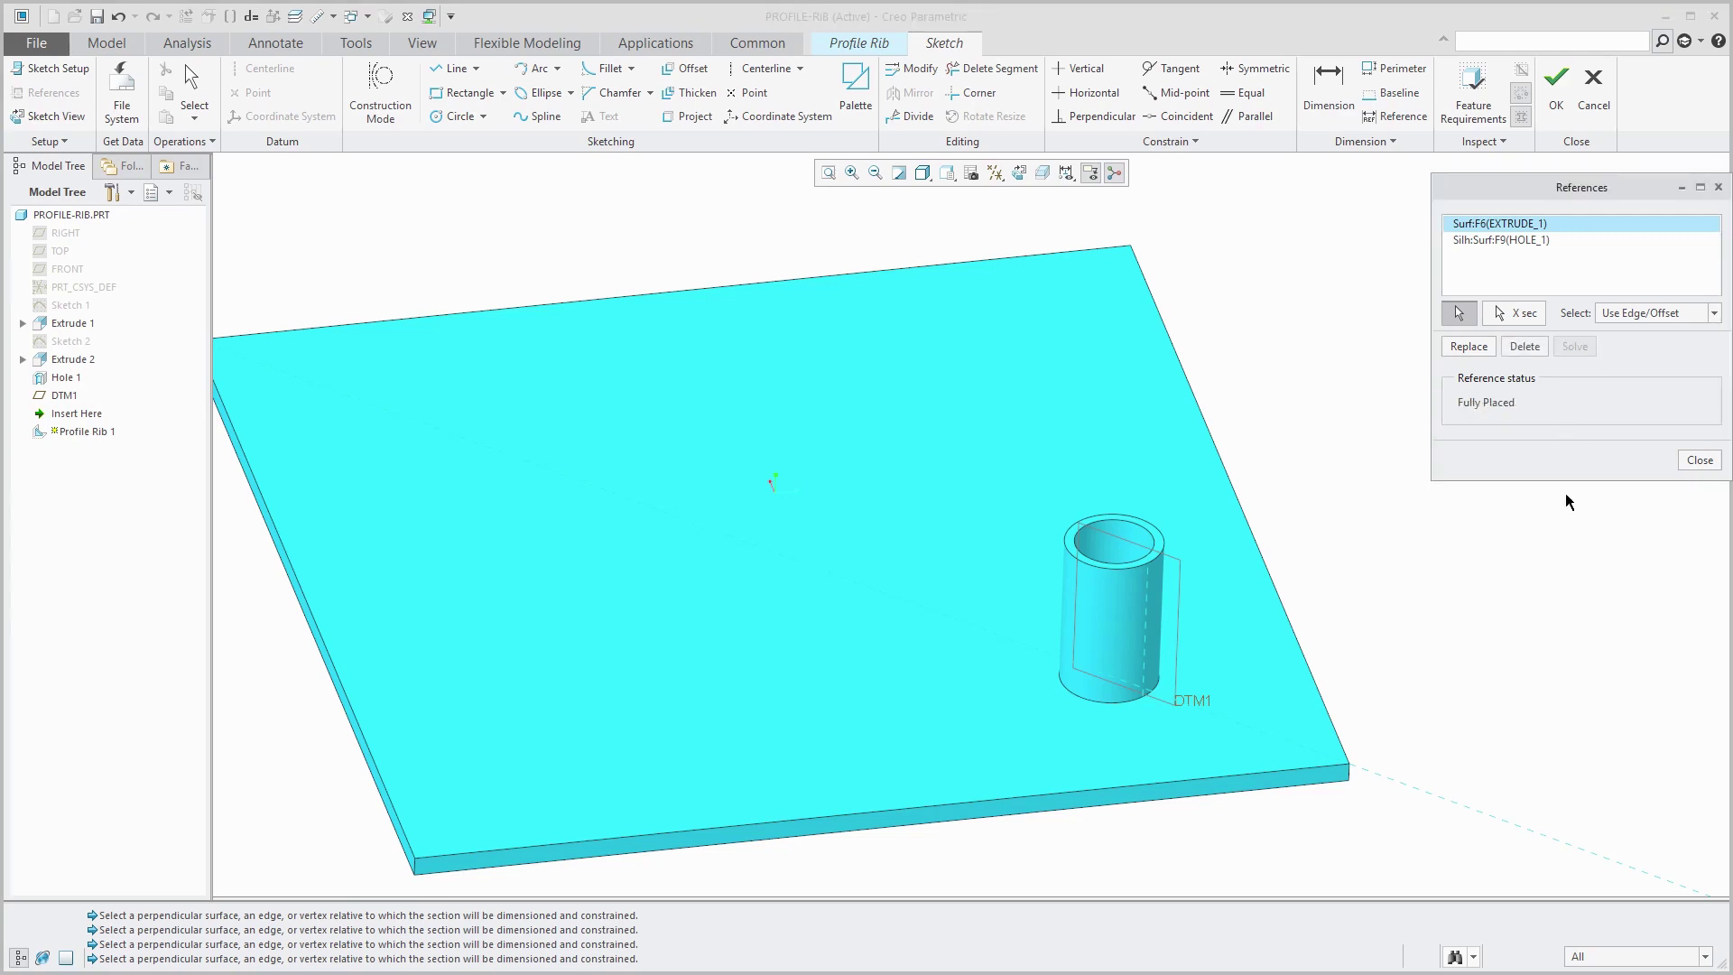
{"action": "left_click", "coordinate": [1700, 460]}
Step: Sketch a slanted line from the tube's silhouette reference down to the plate surface, ending about 1.42 from the tube reference at about 47°
{"action": "right_click", "coordinate": [1386, 342]}
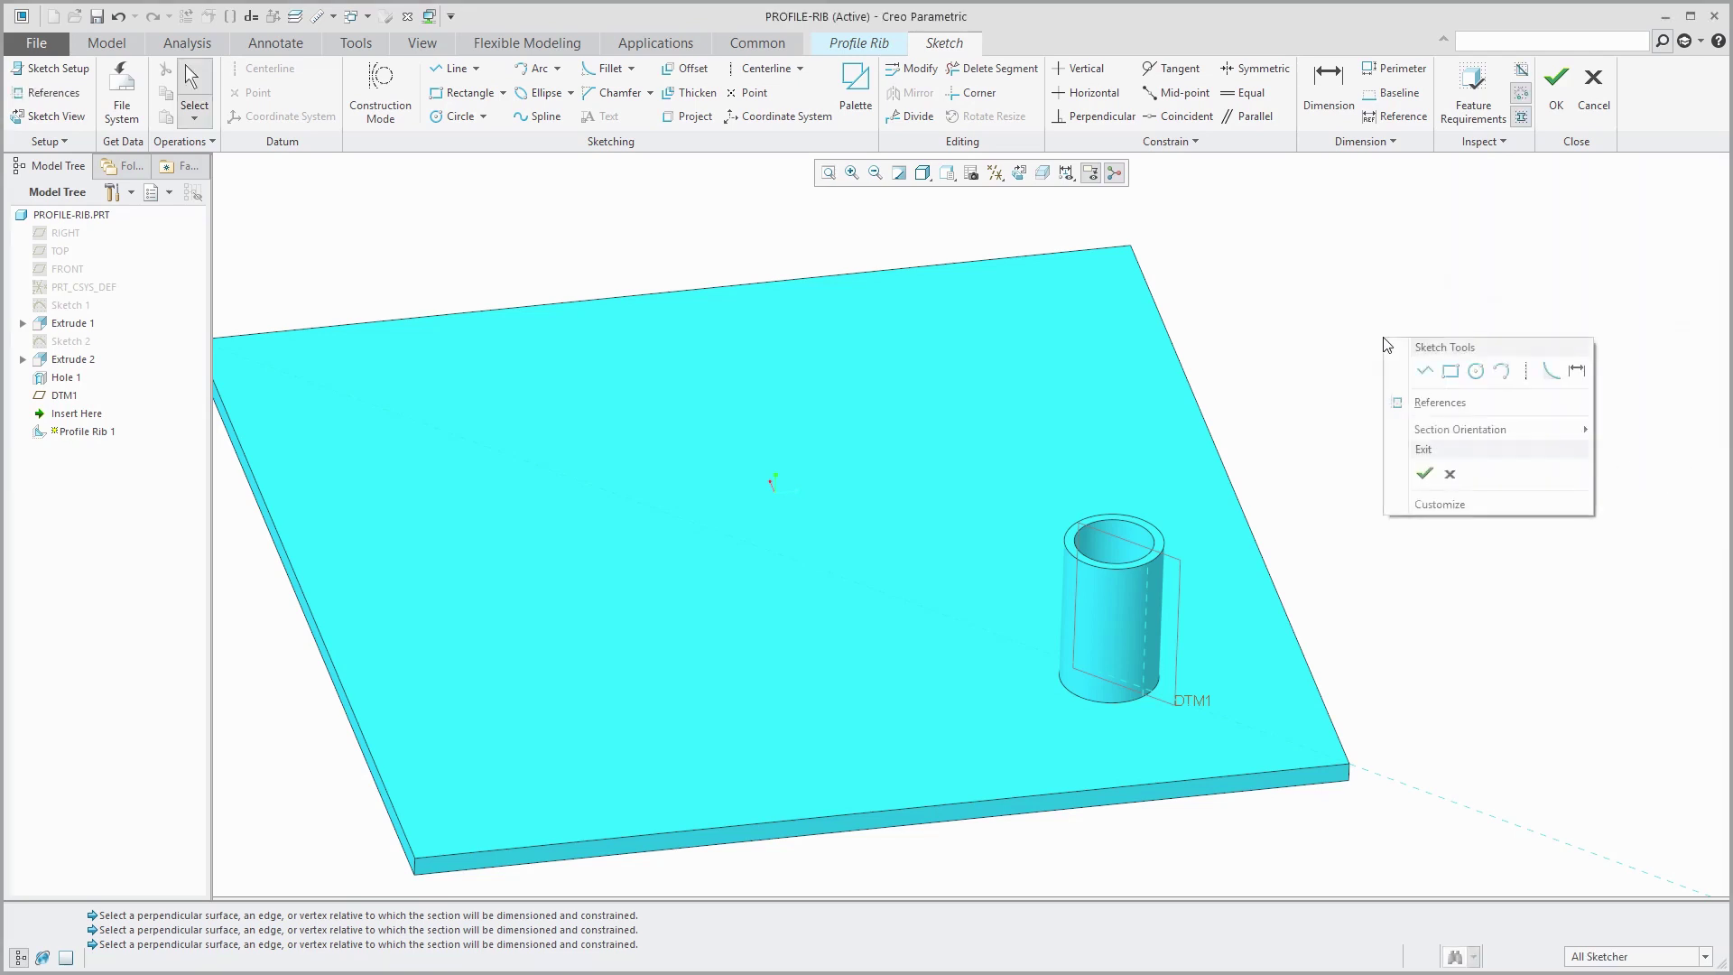
{"action": "left_click", "coordinate": [1425, 372]}
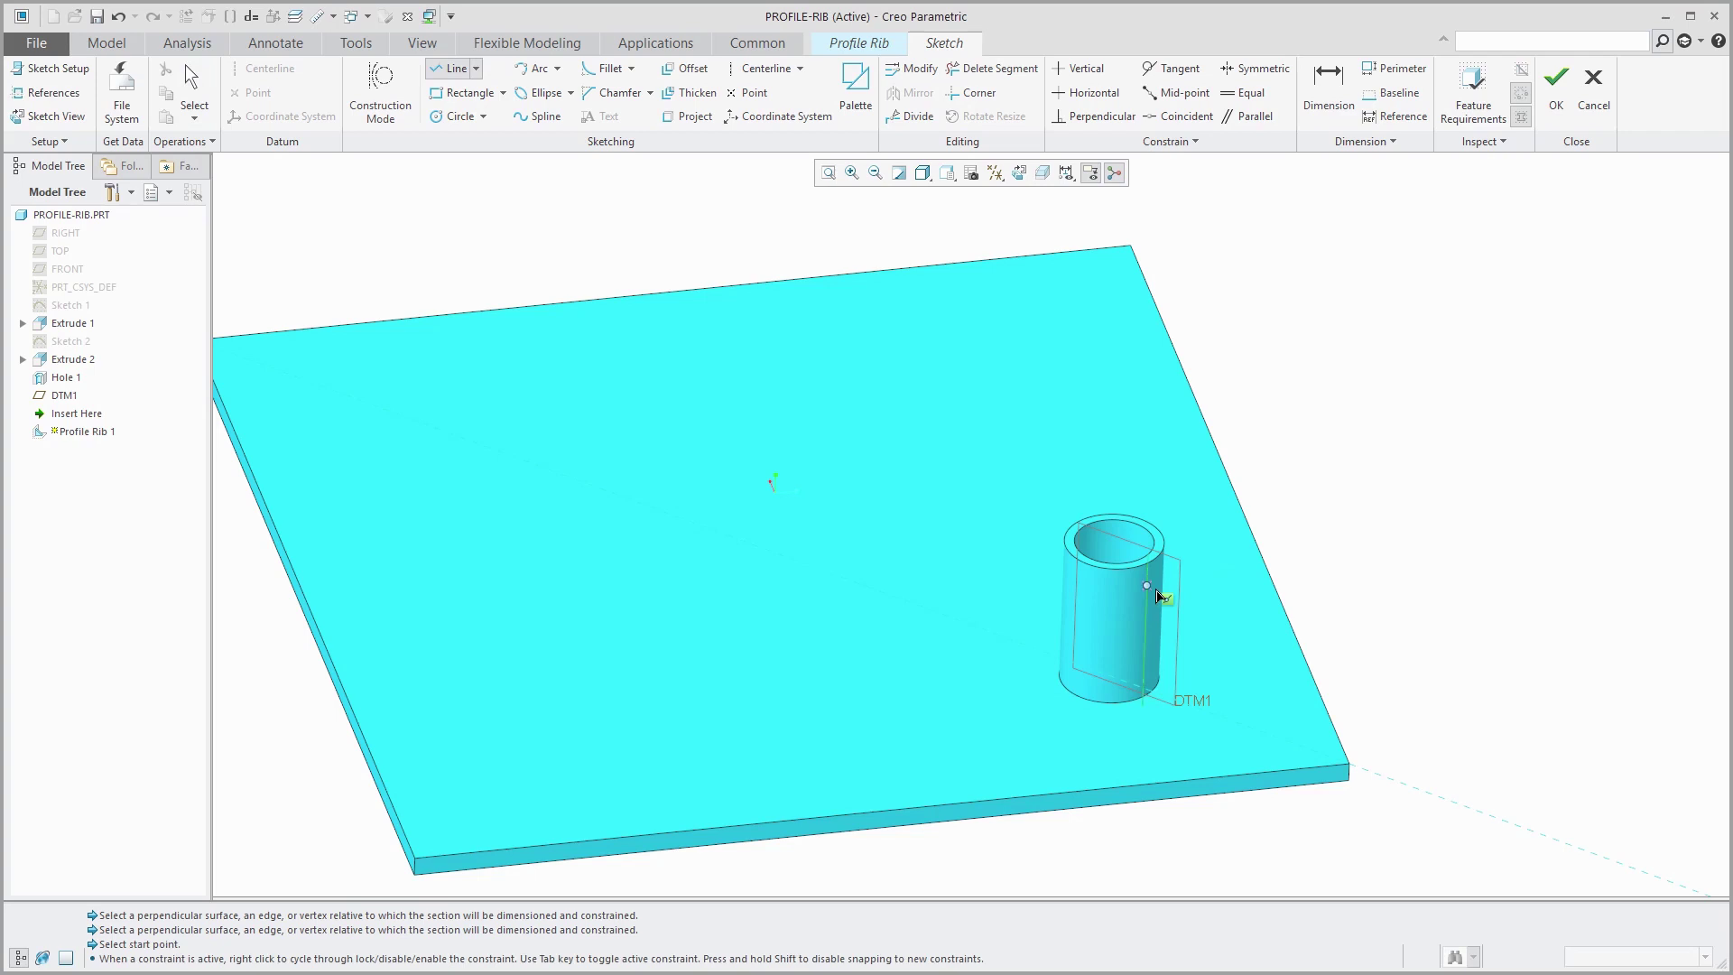
{"action": "left_click", "coordinate": [1147, 587]}
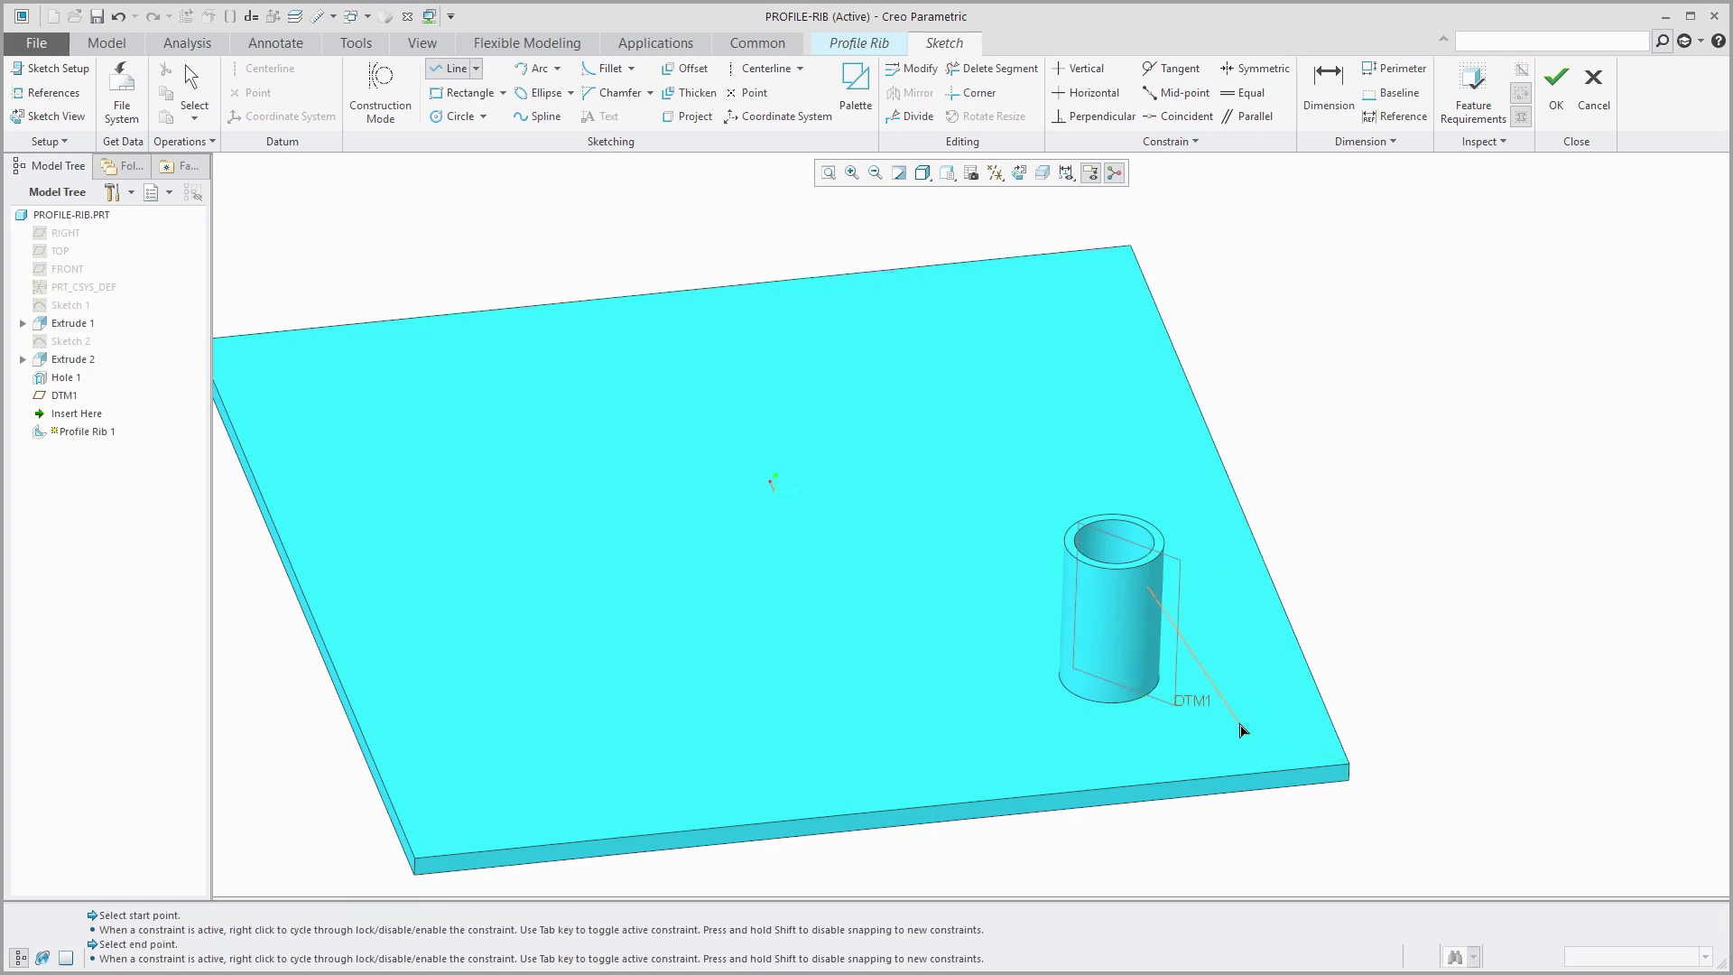
{"action": "left_click", "coordinate": [1240, 726]}
{"action": "middle_click", "coordinate": [1450, 599]}
{"action": "middle_click", "coordinate": [1450, 601]}
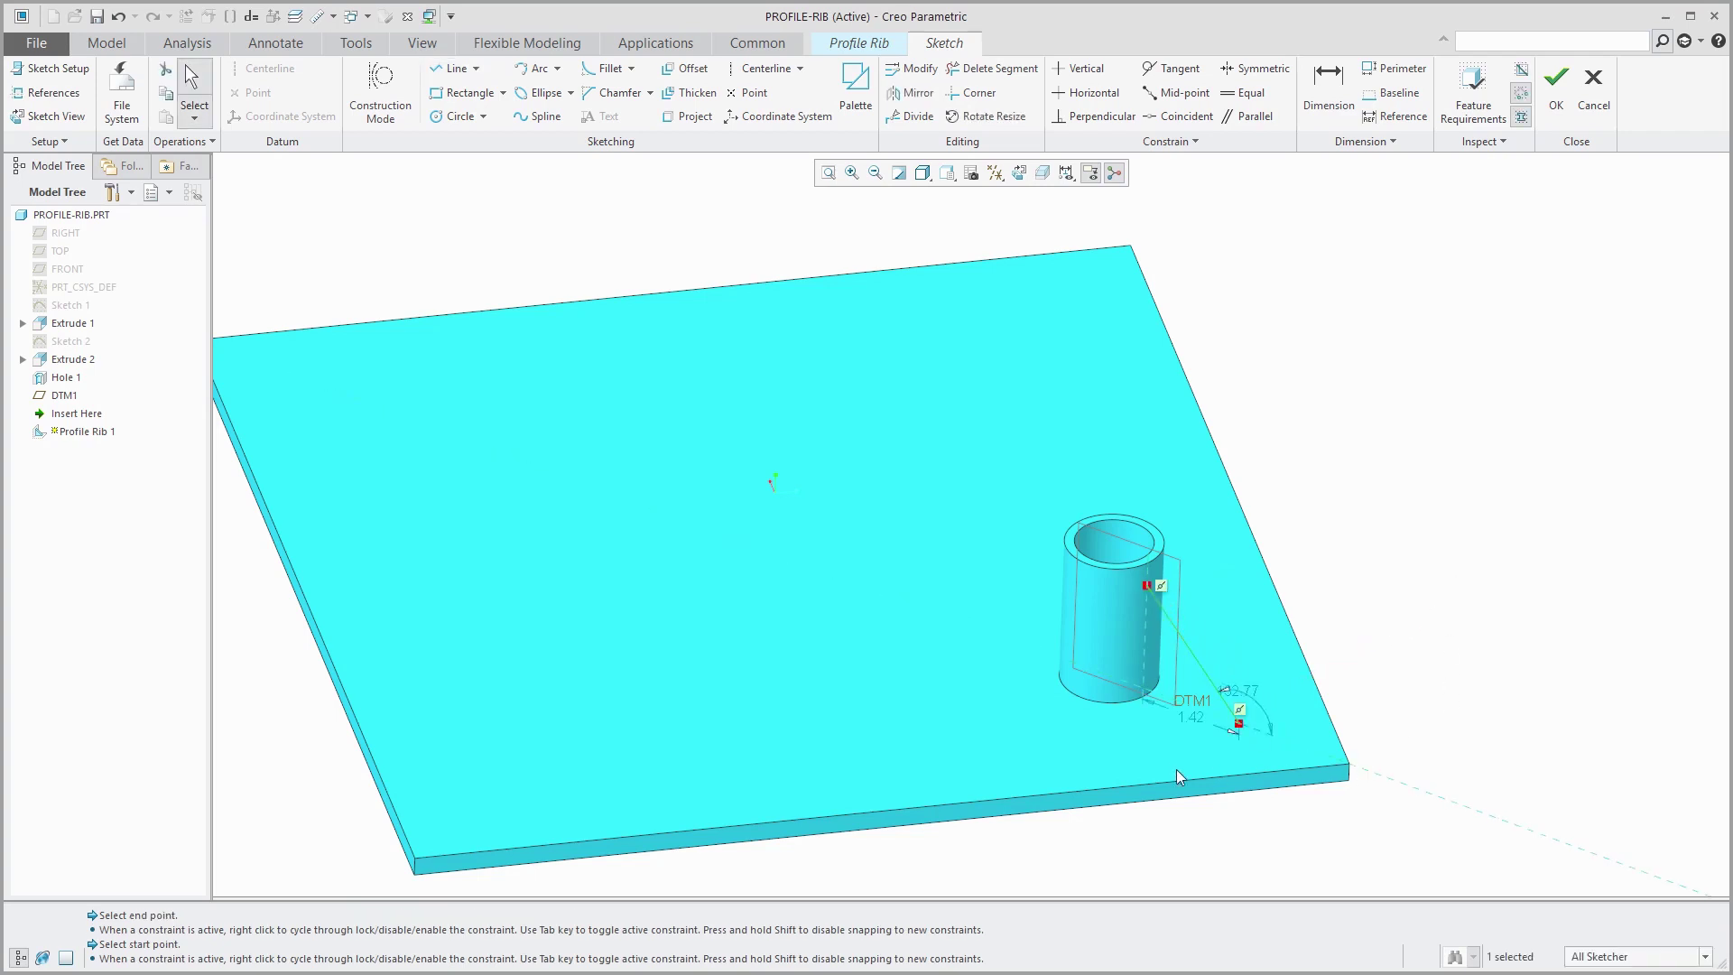
Step: Dimension the angle between the slanted line and the plate surface as 45°
{"action": "scroll", "coordinate": [1171, 749], "scroll_direction": "up", "scroll_amount": 2}
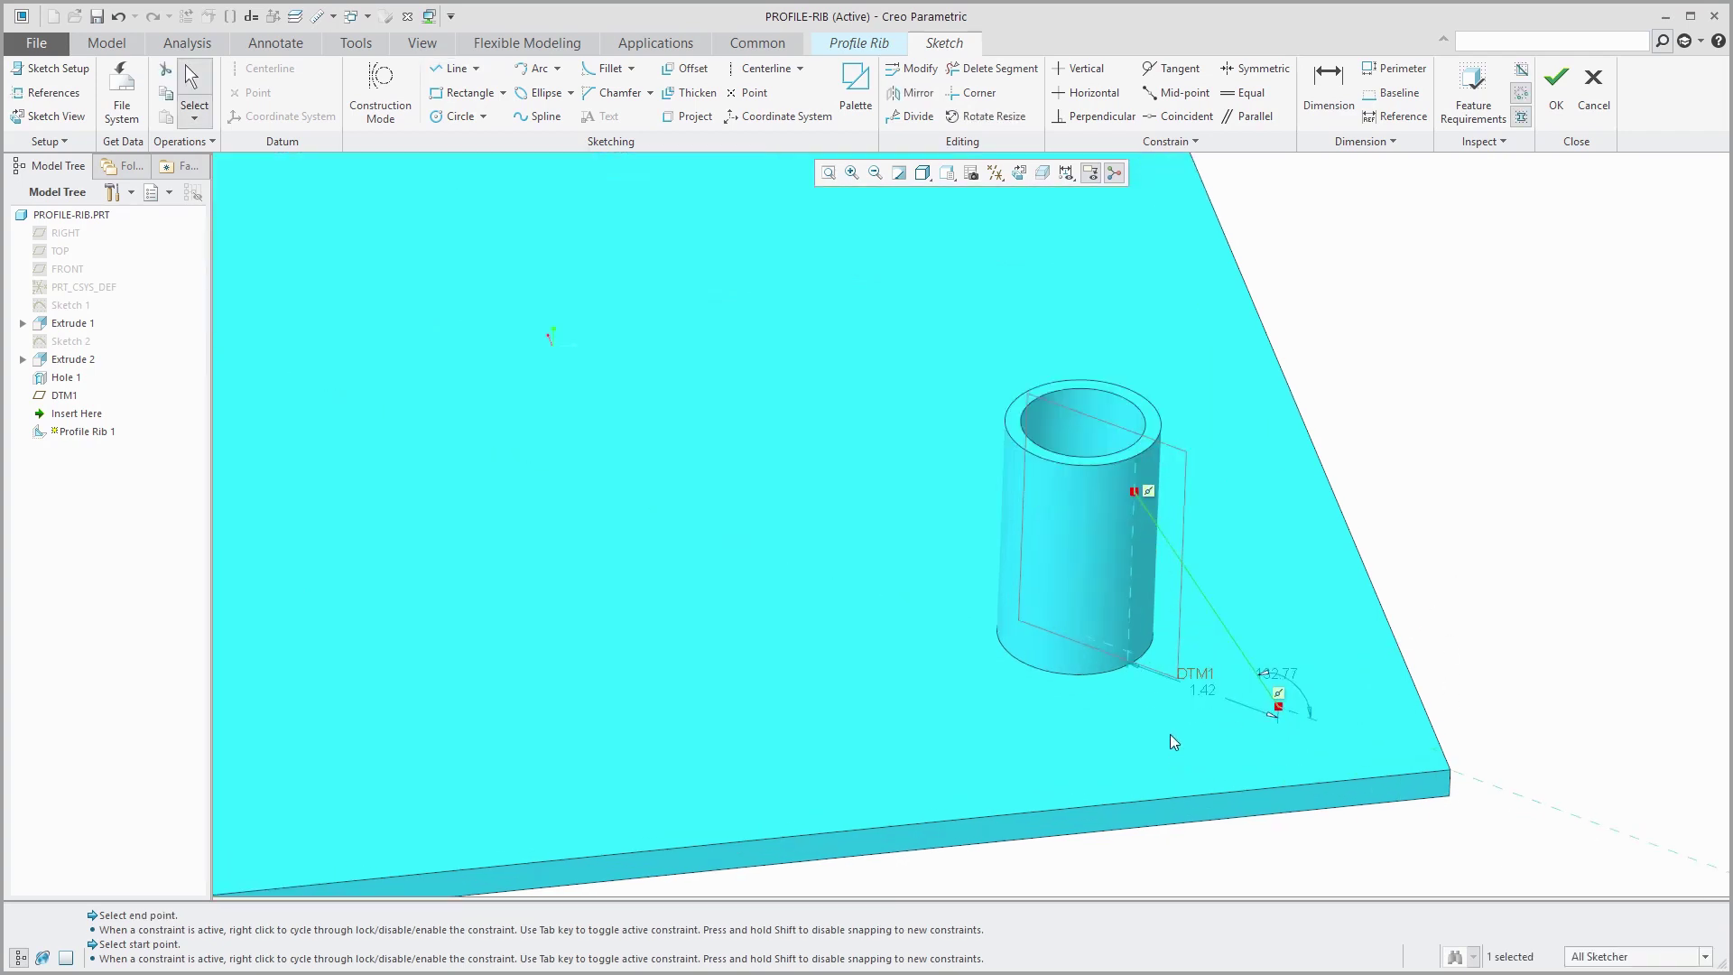
{"action": "left_click", "coordinate": [1339, 112]}
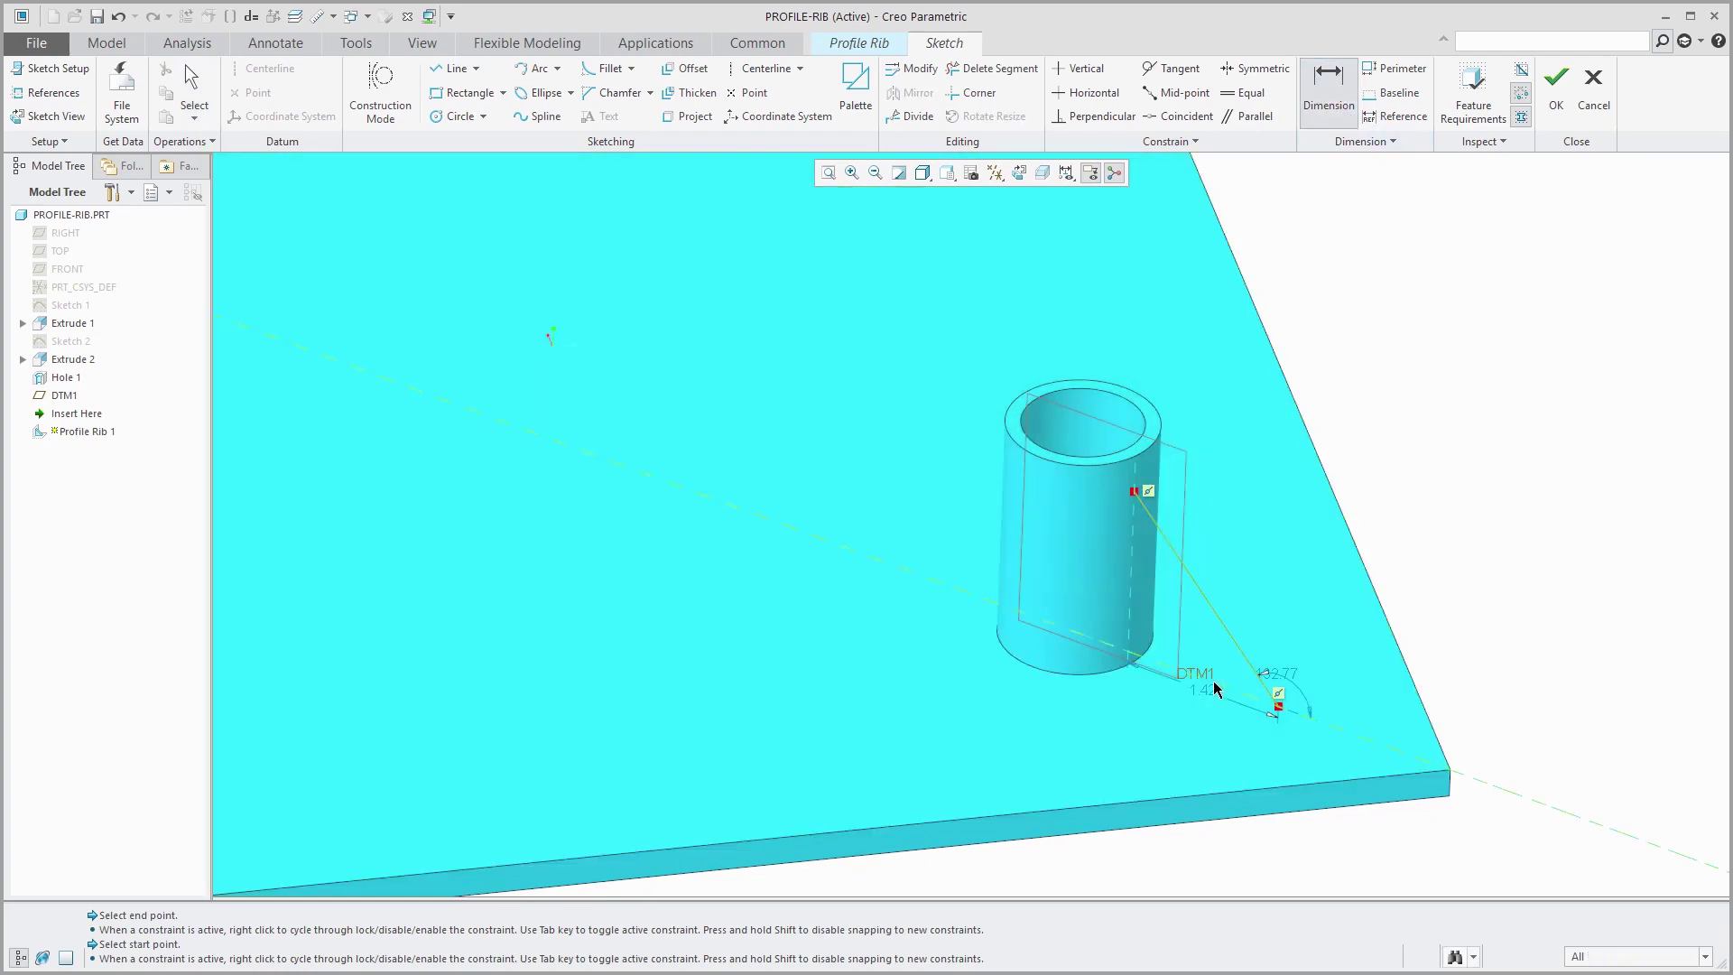
{"action": "left_click", "coordinate": [1246, 659]}
{"action": "middle_click", "coordinate": [1209, 663]}
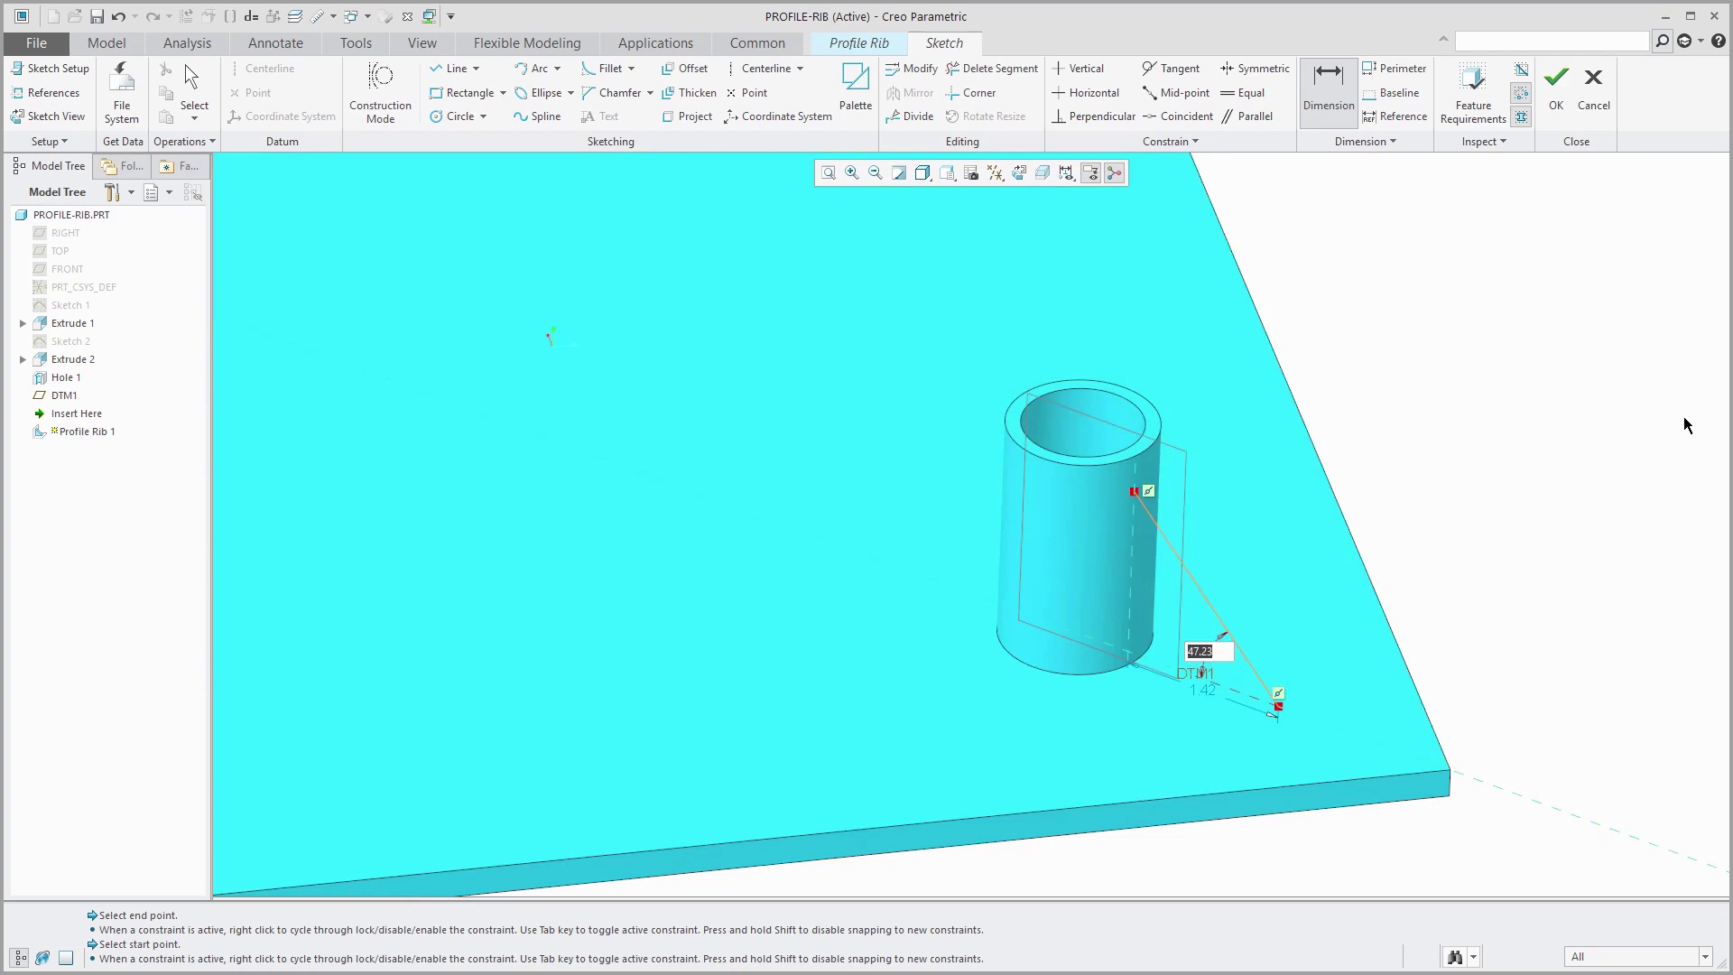
{"action": "type", "text": "45"}
{"action": "key", "text": "Return"}
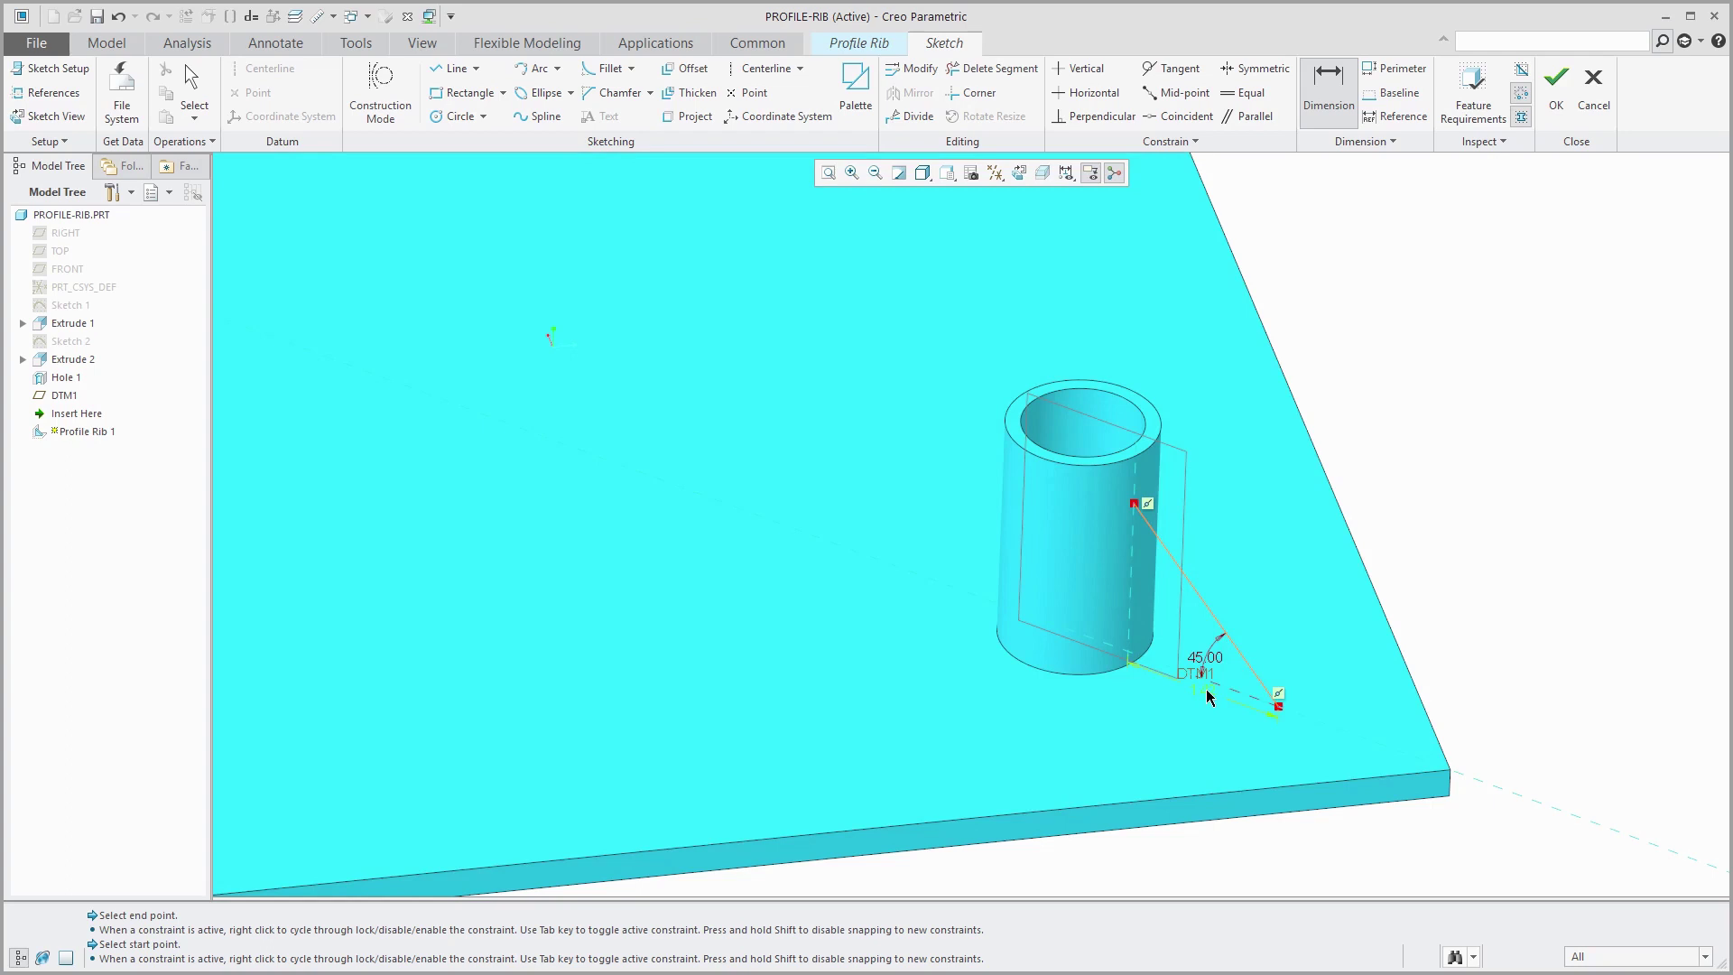
Step: Set the line's horizontal distance from the tube reference to 1 and finish the sketch
{"action": "left_click", "coordinate": [1210, 697]}
{"action": "middle_click", "coordinate": [1210, 697]}
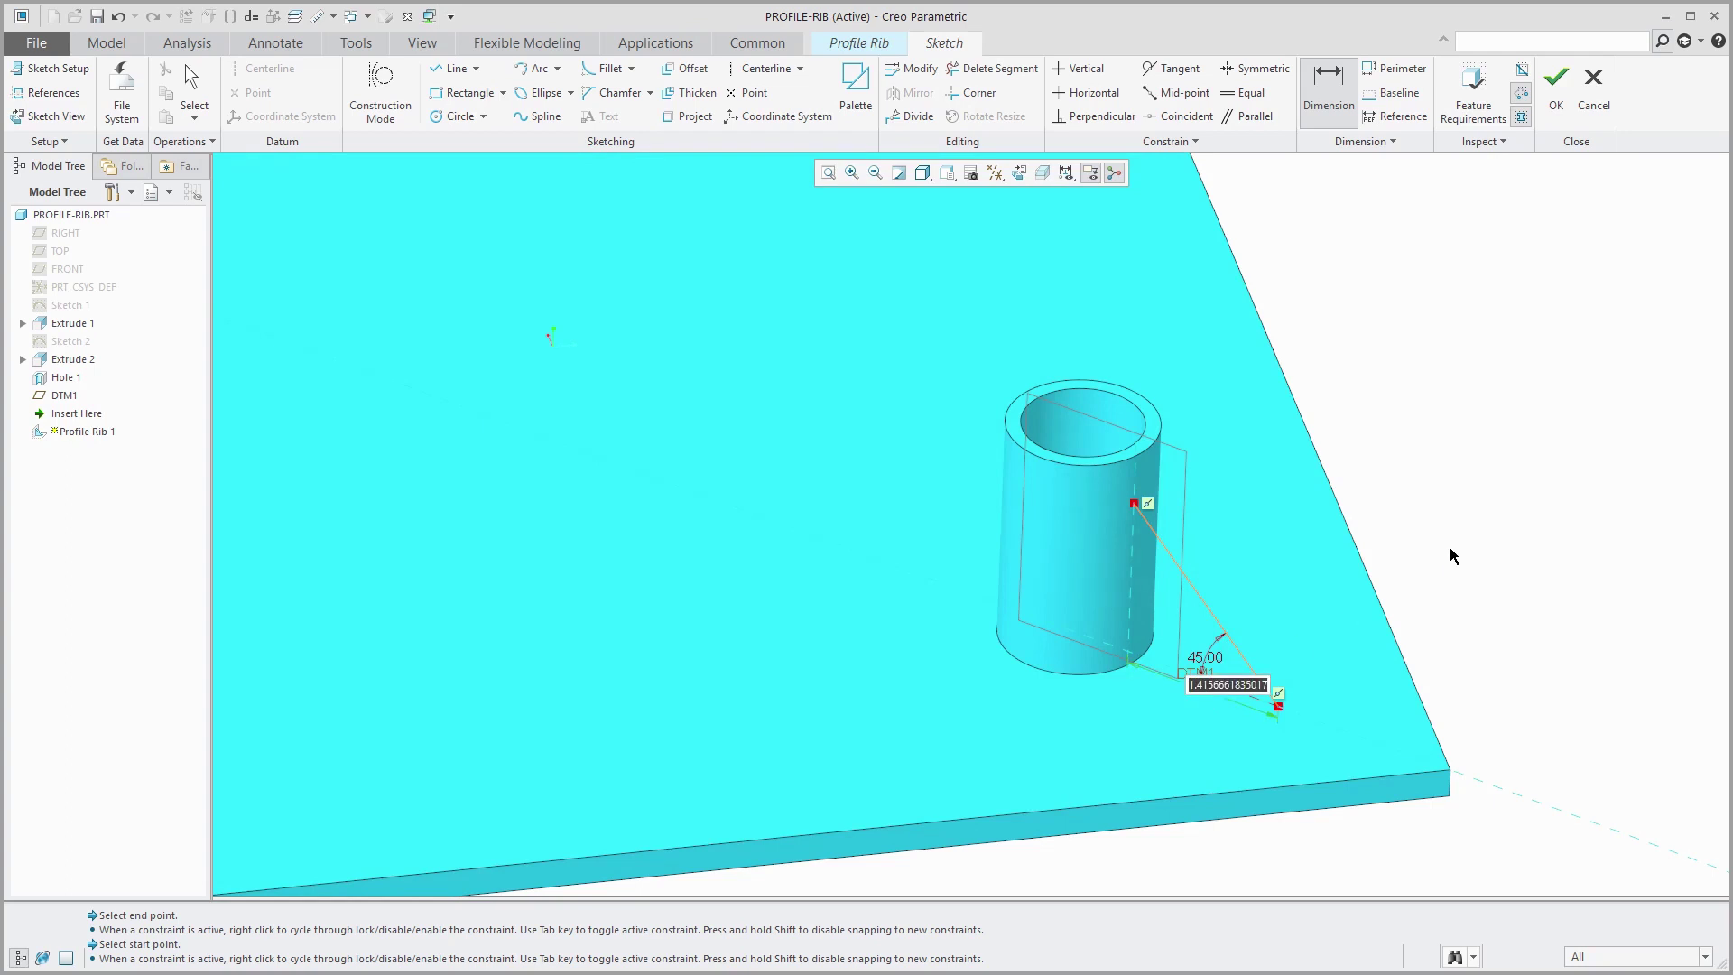
{"action": "type", "text": "1"}
{"action": "key", "text": "Return"}
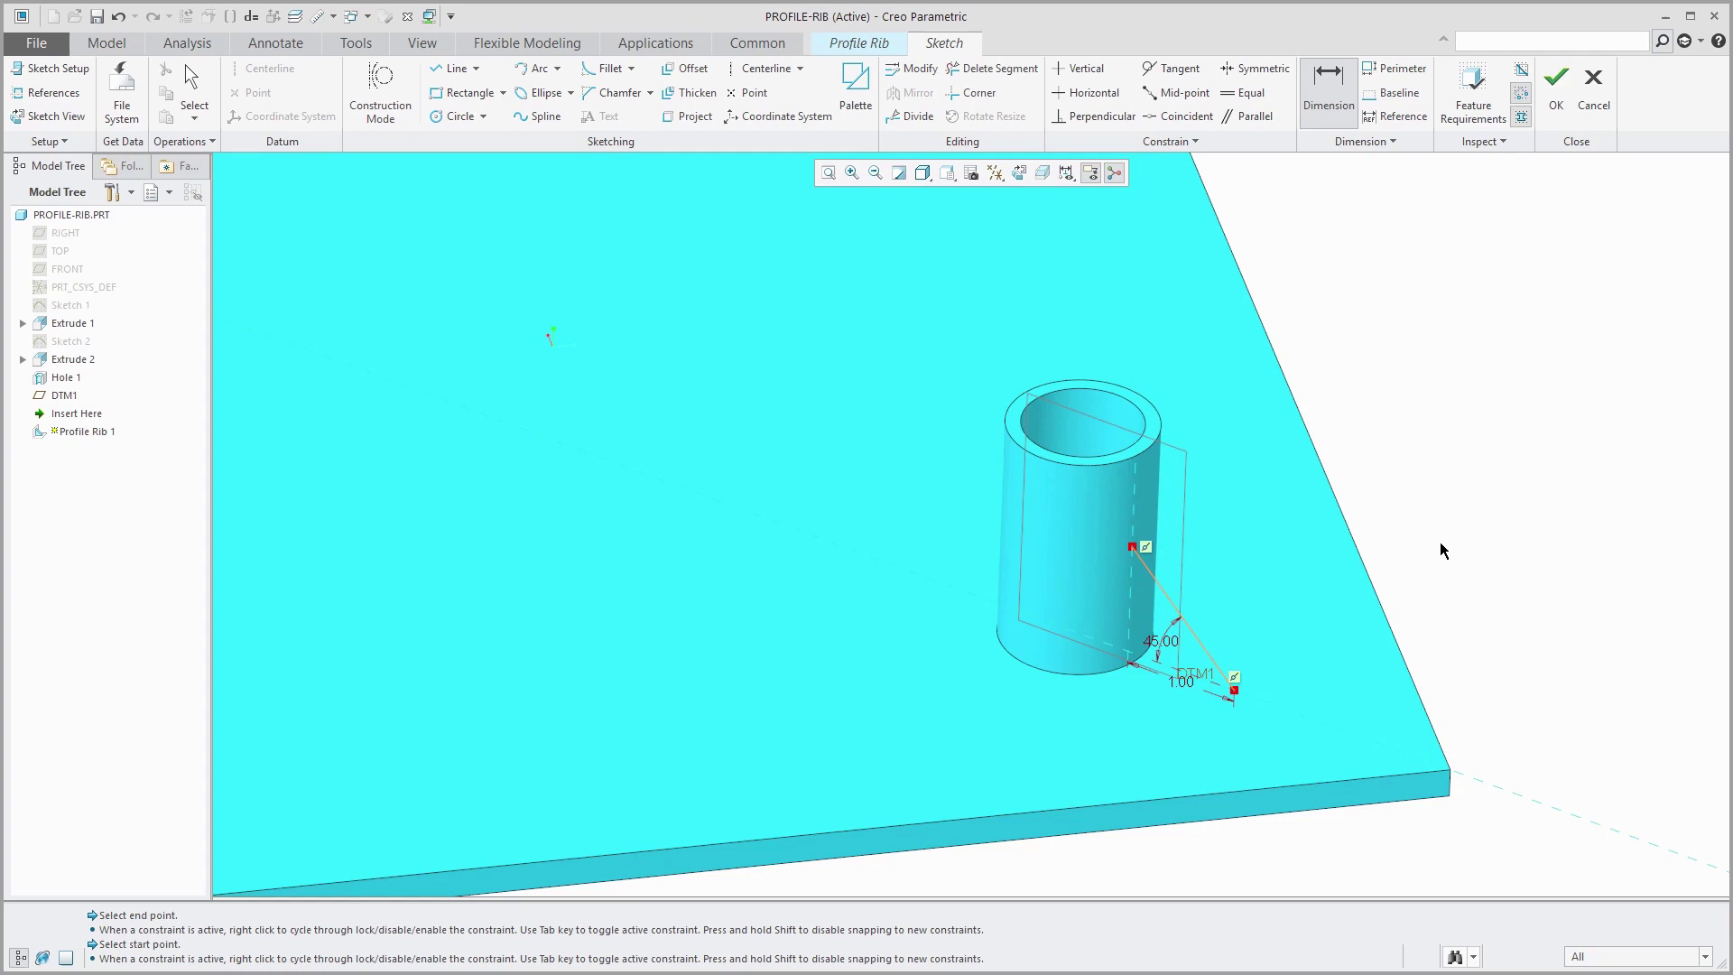
{"action": "right_click", "coordinate": [1442, 549]}
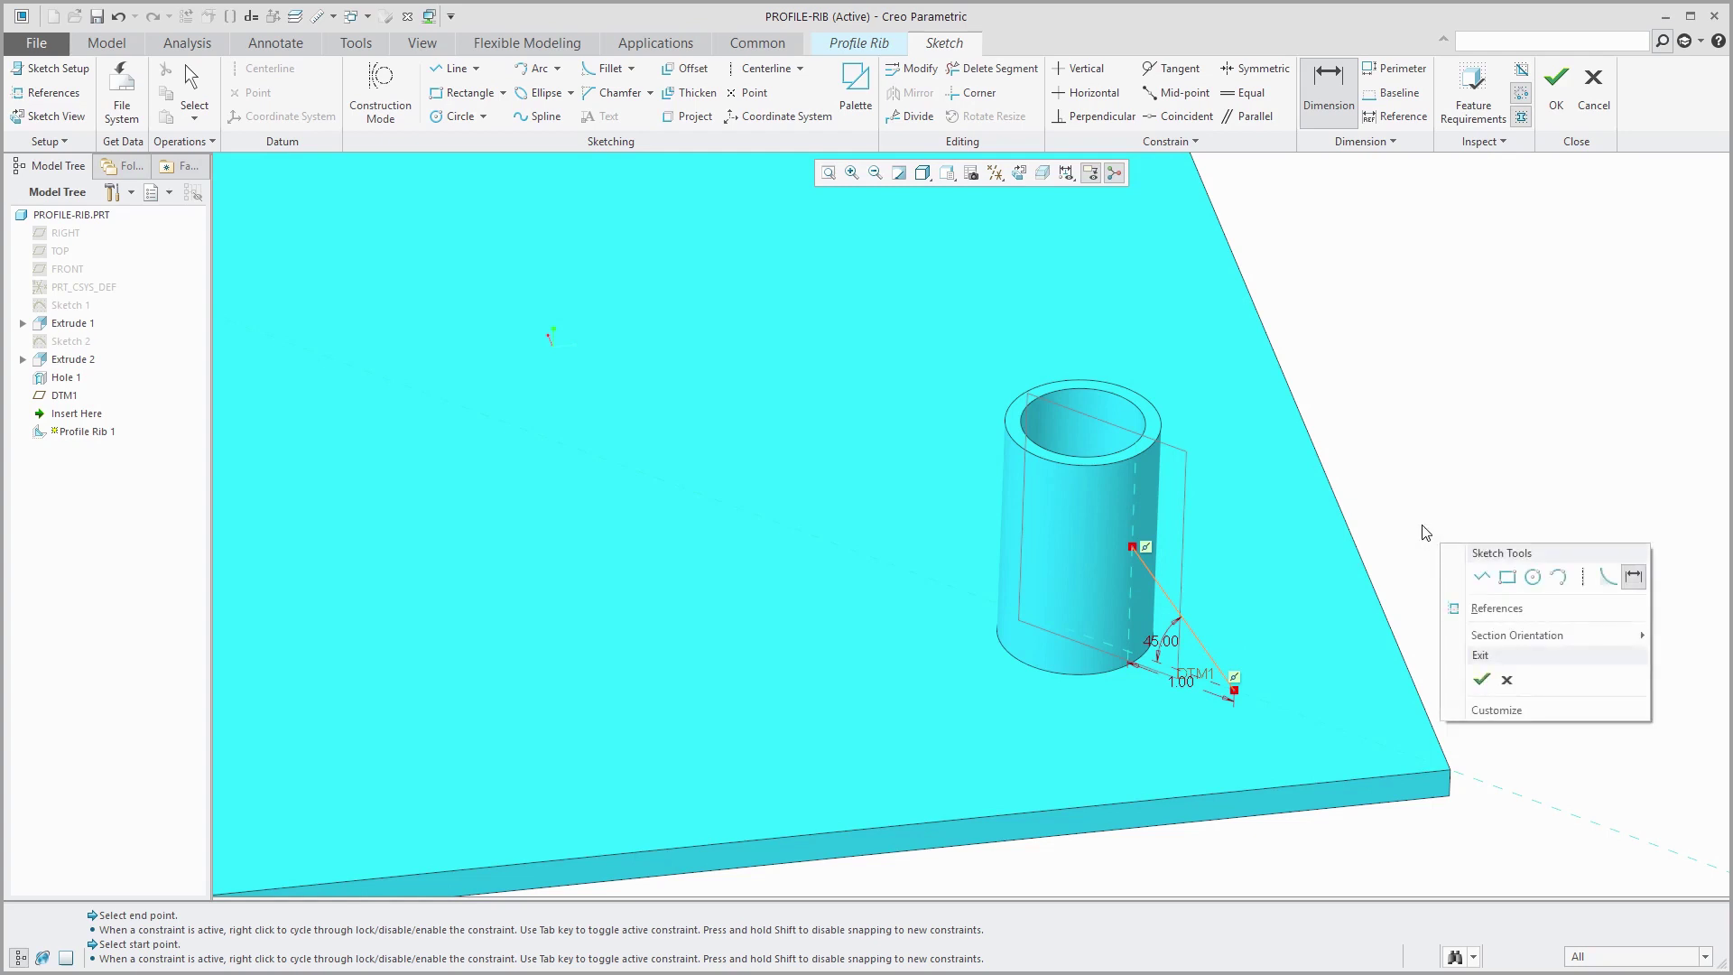
{"action": "left_click", "coordinate": [1481, 682]}
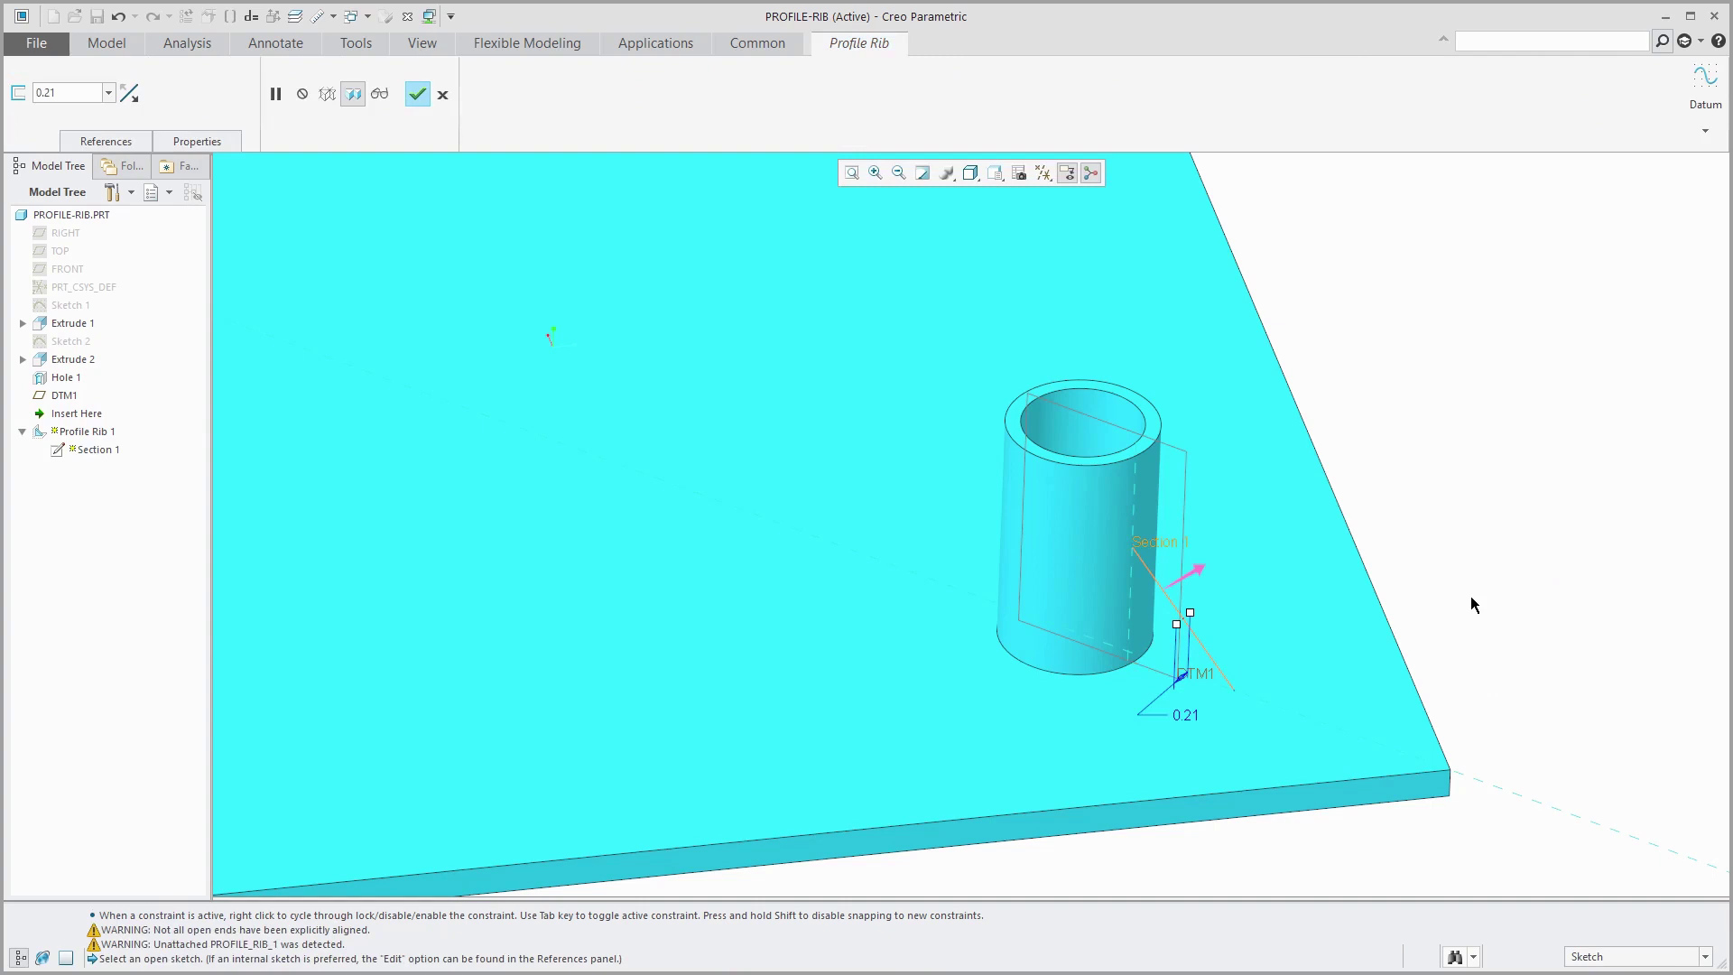
Step: Flip the rib's material direction toward the tube and widen the rib to a thickness of about 0.81
{"action": "left_click", "coordinate": [1204, 570]}
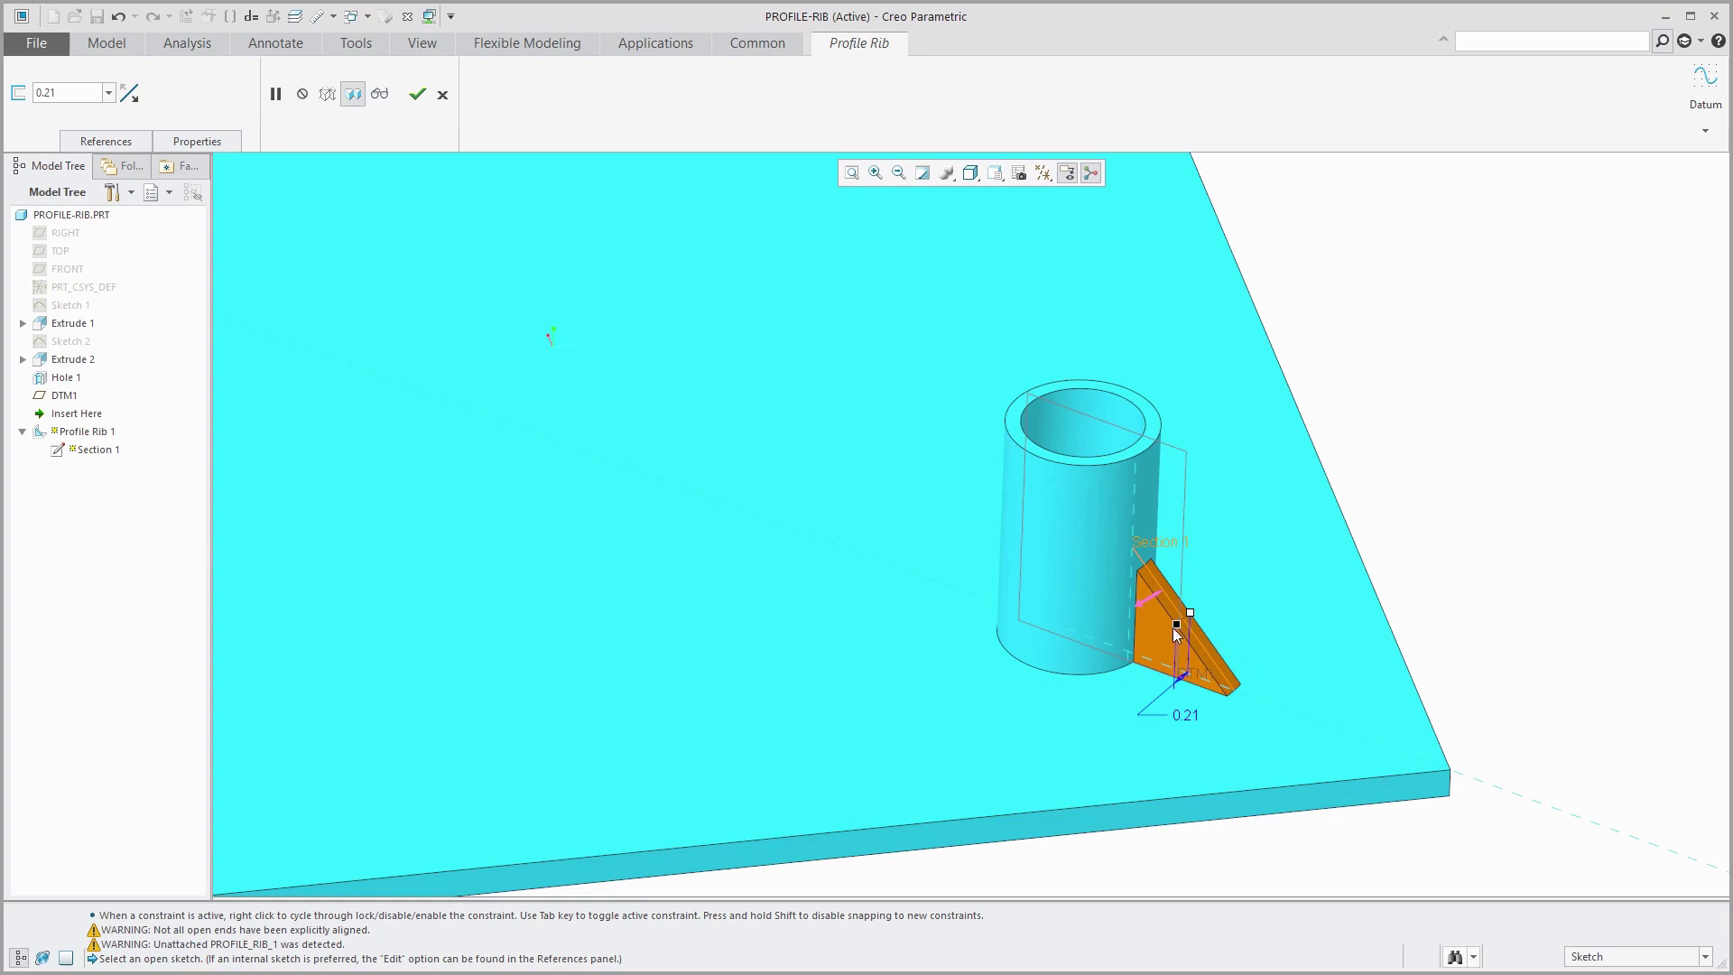
{"action": "left_click_drag", "start_coordinate": [1175, 630], "coordinate": [1158, 650]}
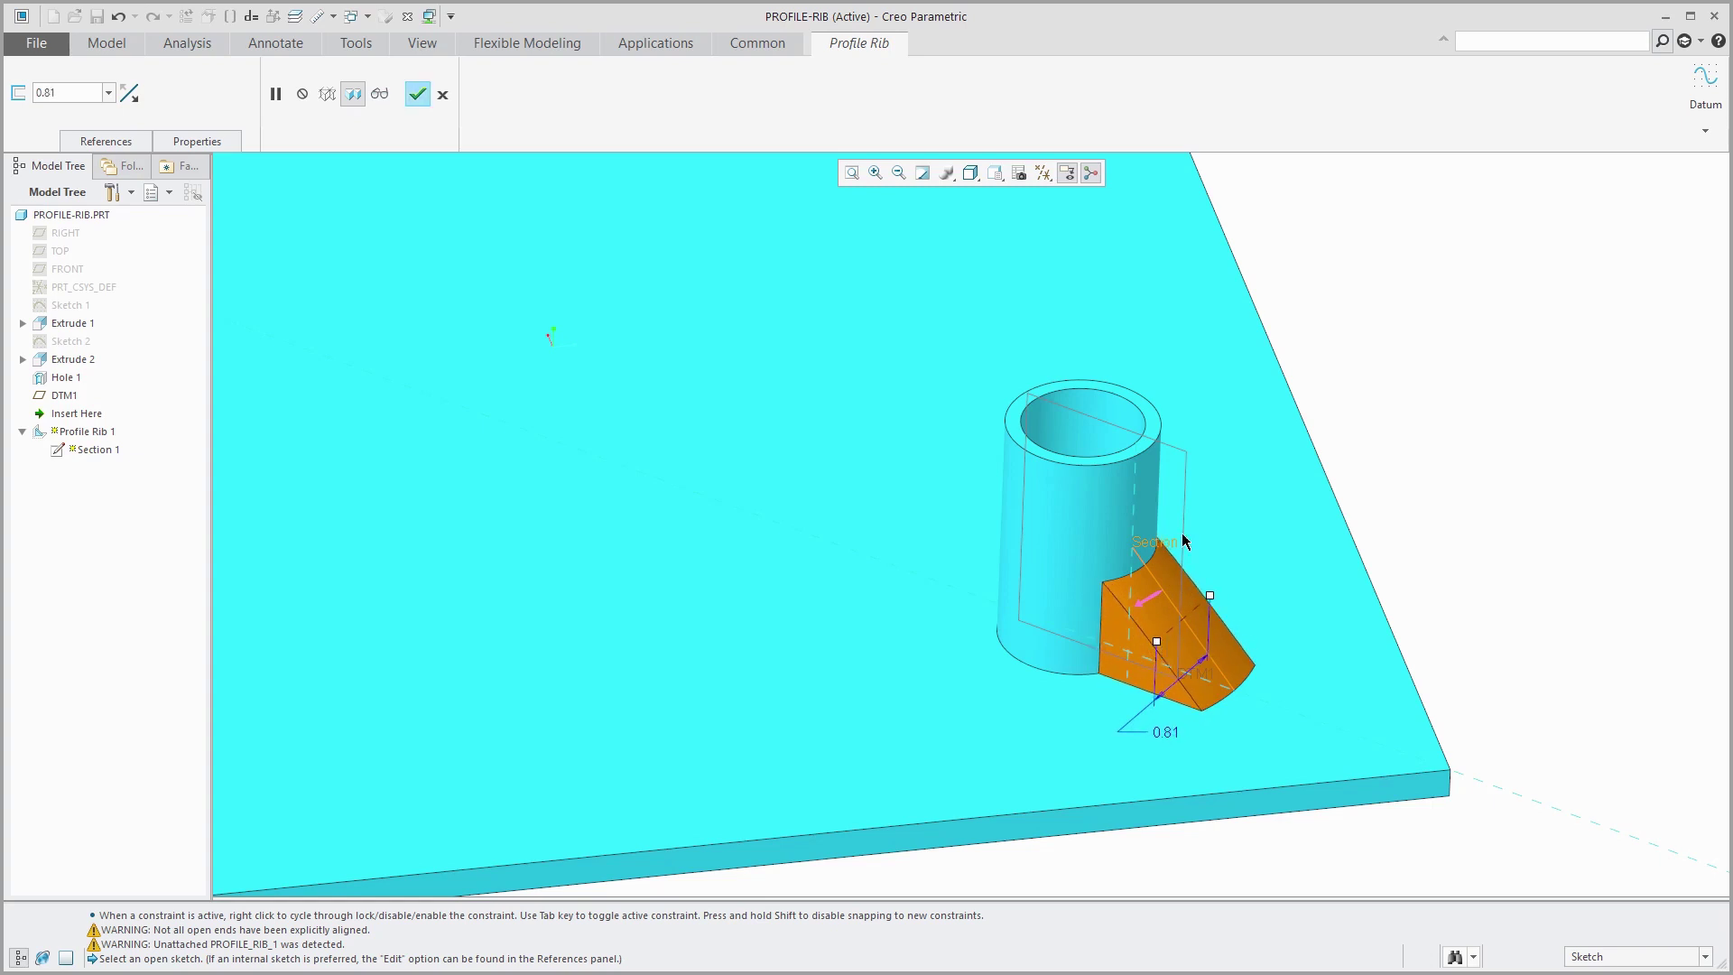
Step: Shift the rib thickness from symmetric to the far side of DTM1 and reduce it to about 0.28
{"action": "left_click", "coordinate": [132, 96]}
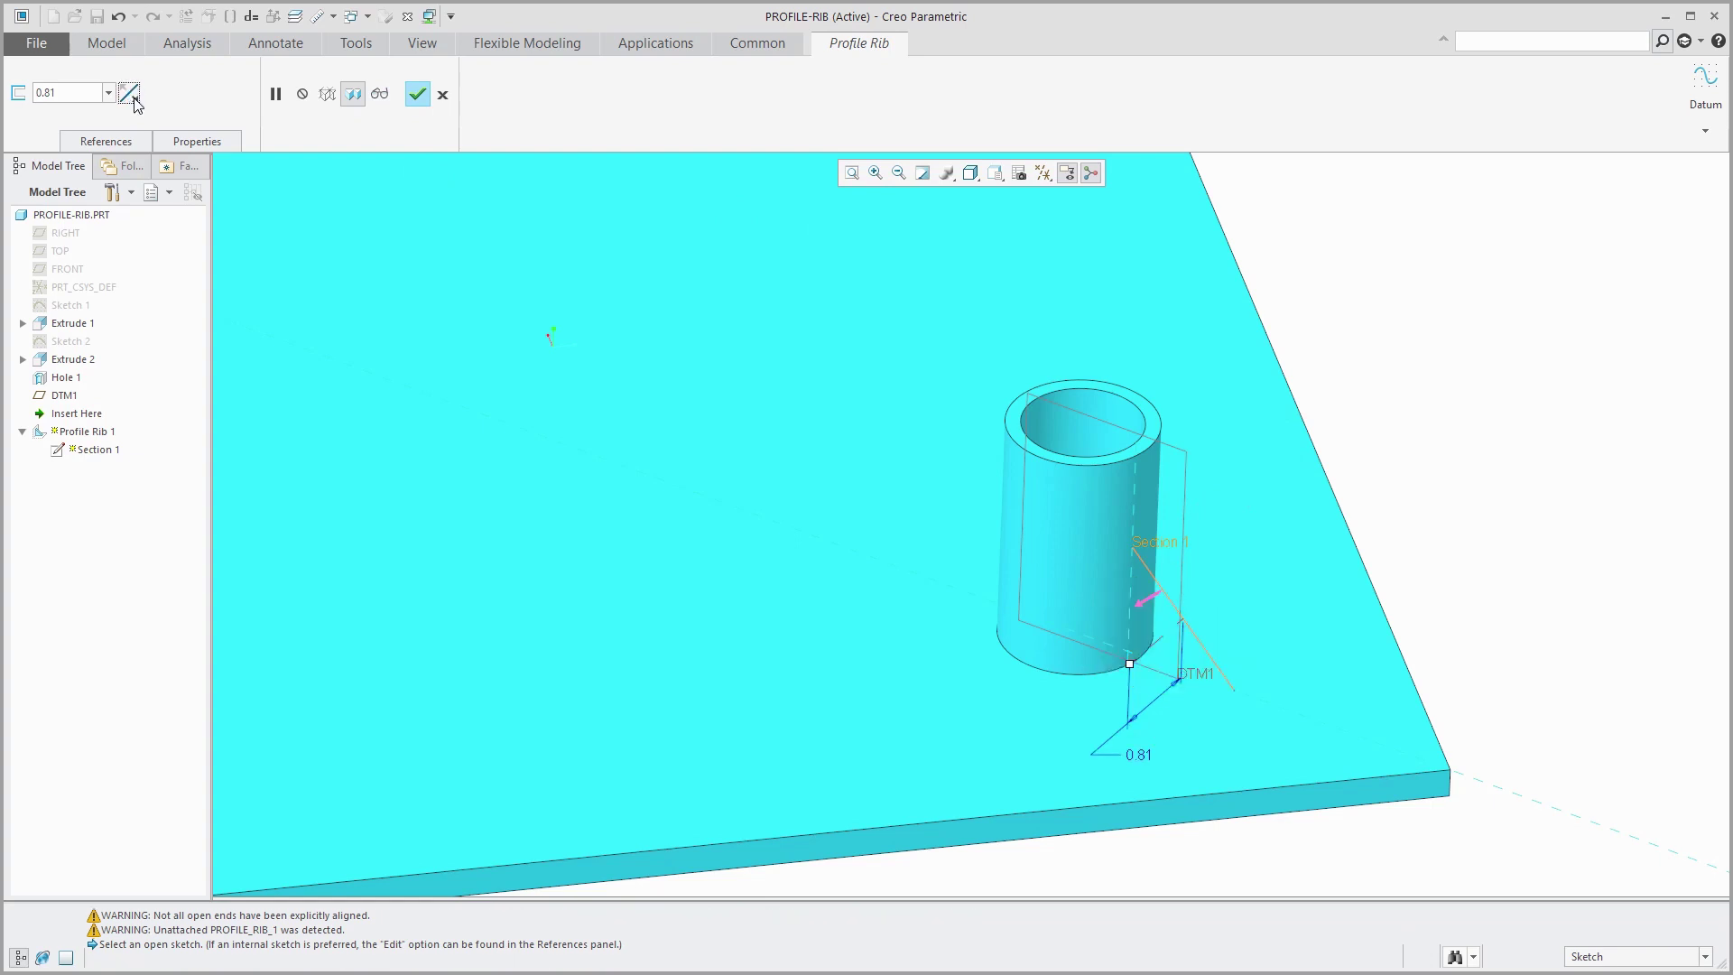
{"action": "left_click", "coordinate": [133, 100]}
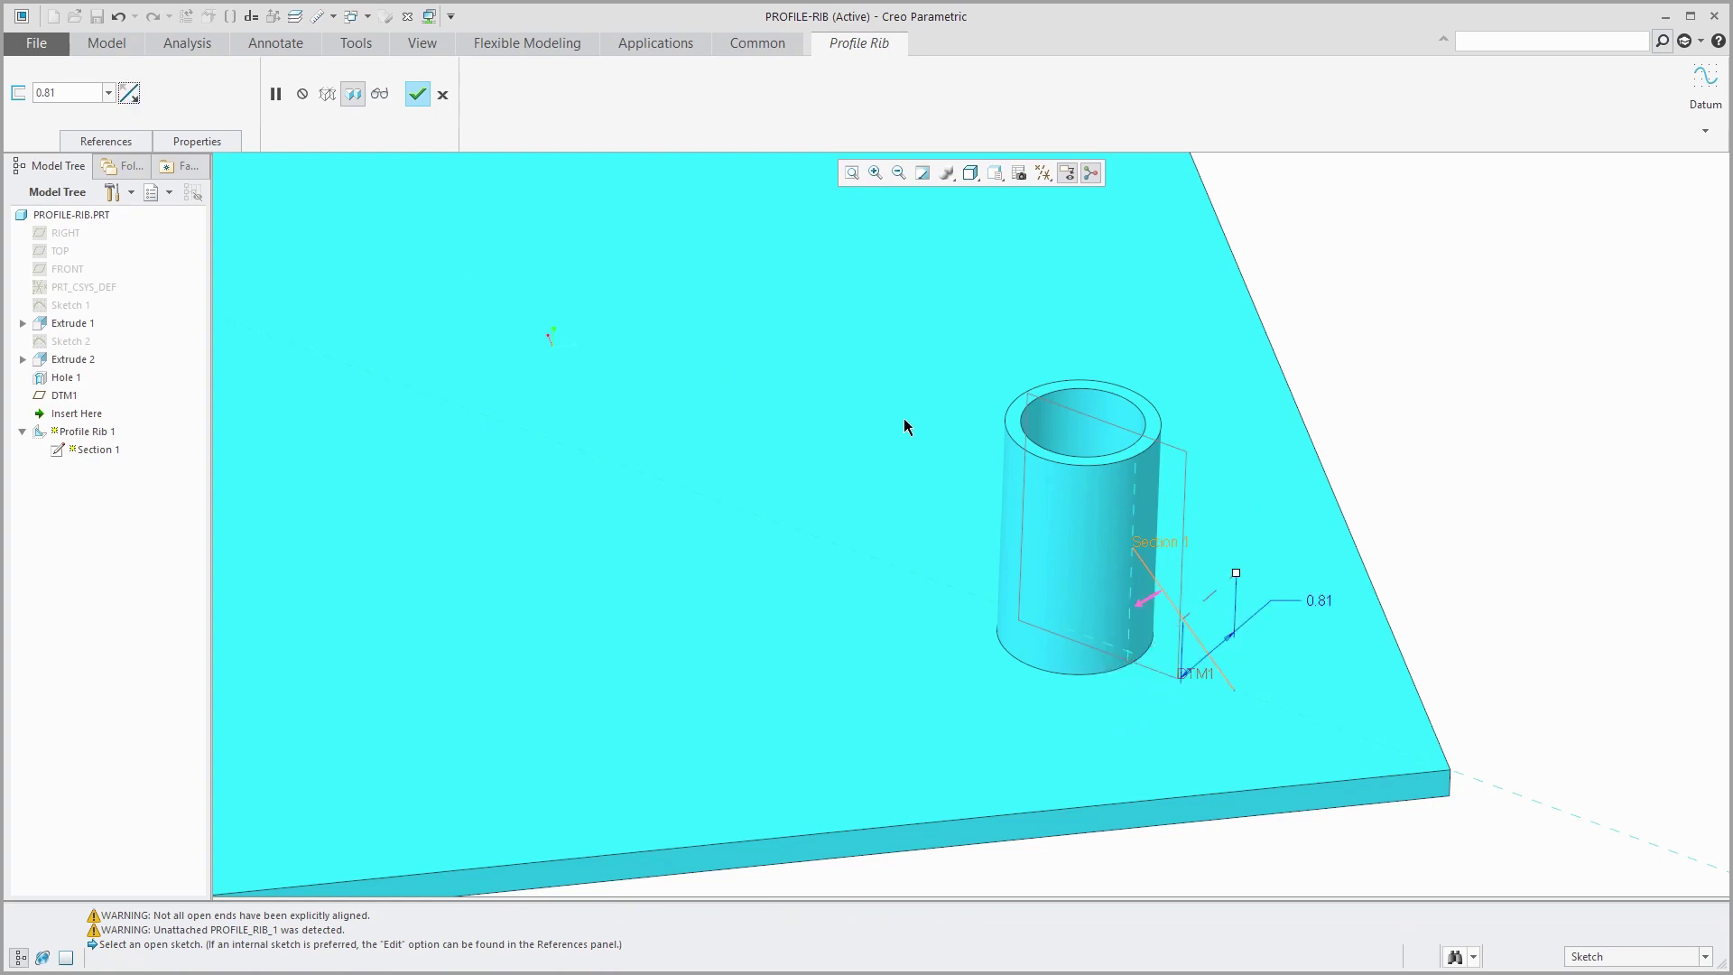
{"action": "left_click_drag", "start_coordinate": [1236, 578], "coordinate": [1204, 599]}
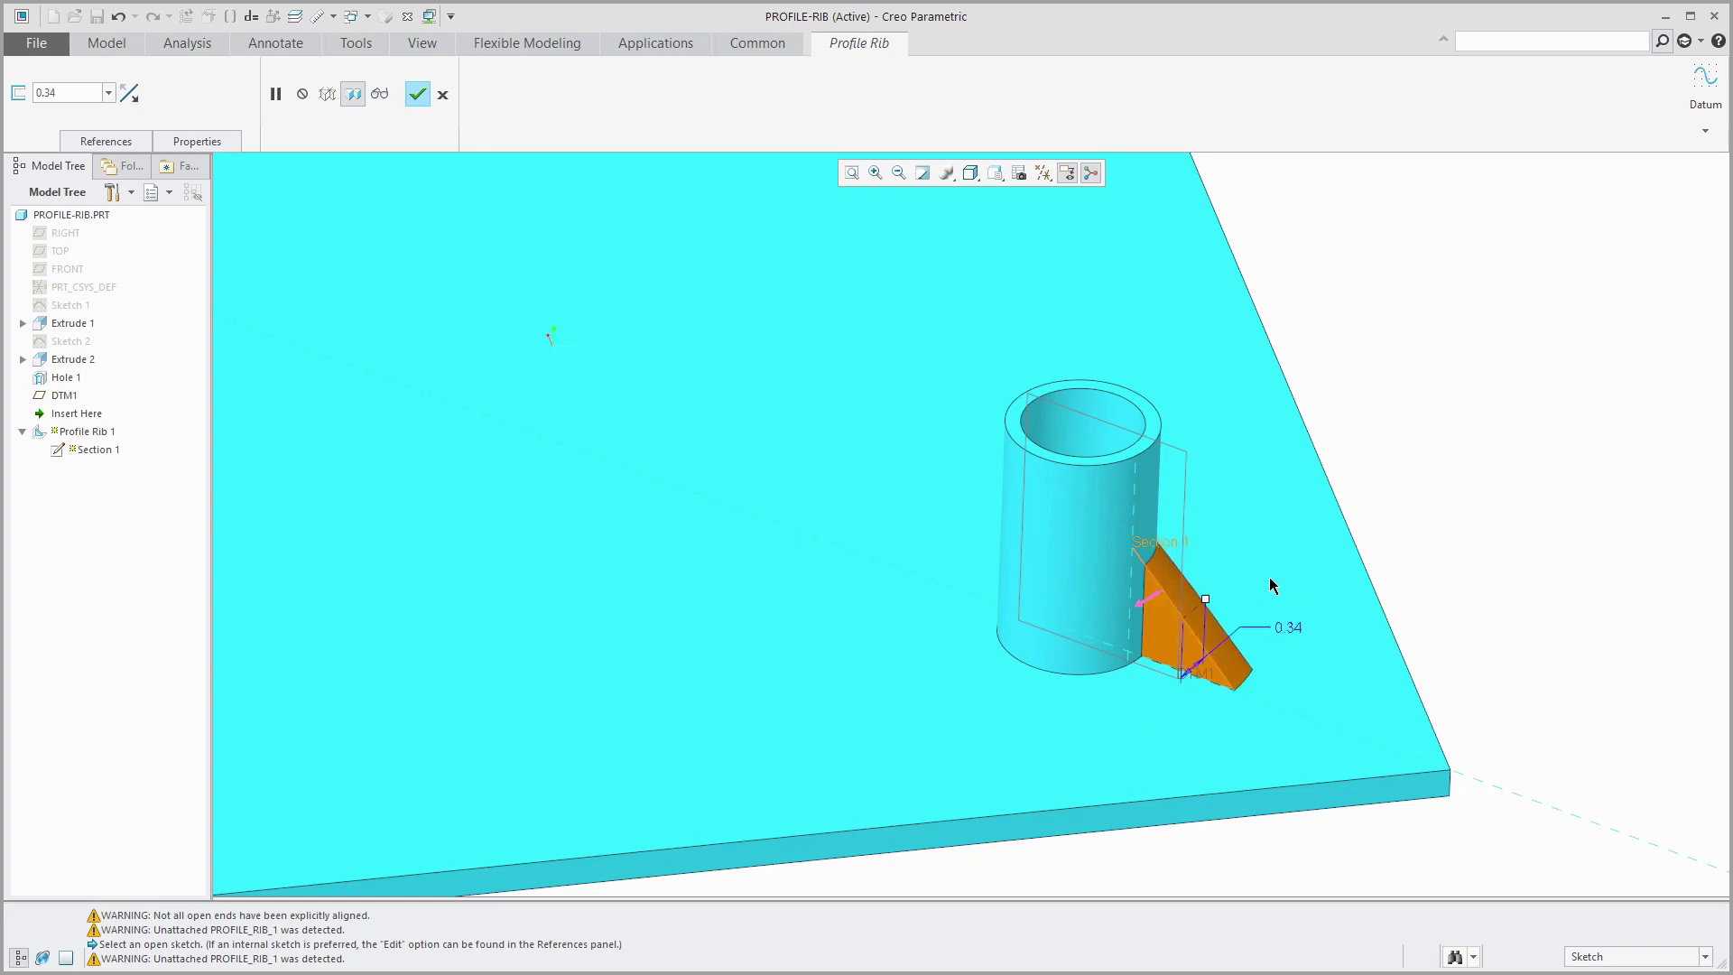
{"action": "mouse_move", "coordinate": [1269, 571]}
{"action": "middle_mouse_down"}
{"action": "mouse_move", "coordinate": [1249, 545]}
{"action": "mouse_move", "coordinate": [1013, 657]}
{"action": "middle_mouse_up"}
{"action": "scroll", "coordinate": [1013, 656], "scroll_direction": "up", "scroll_amount": 2}
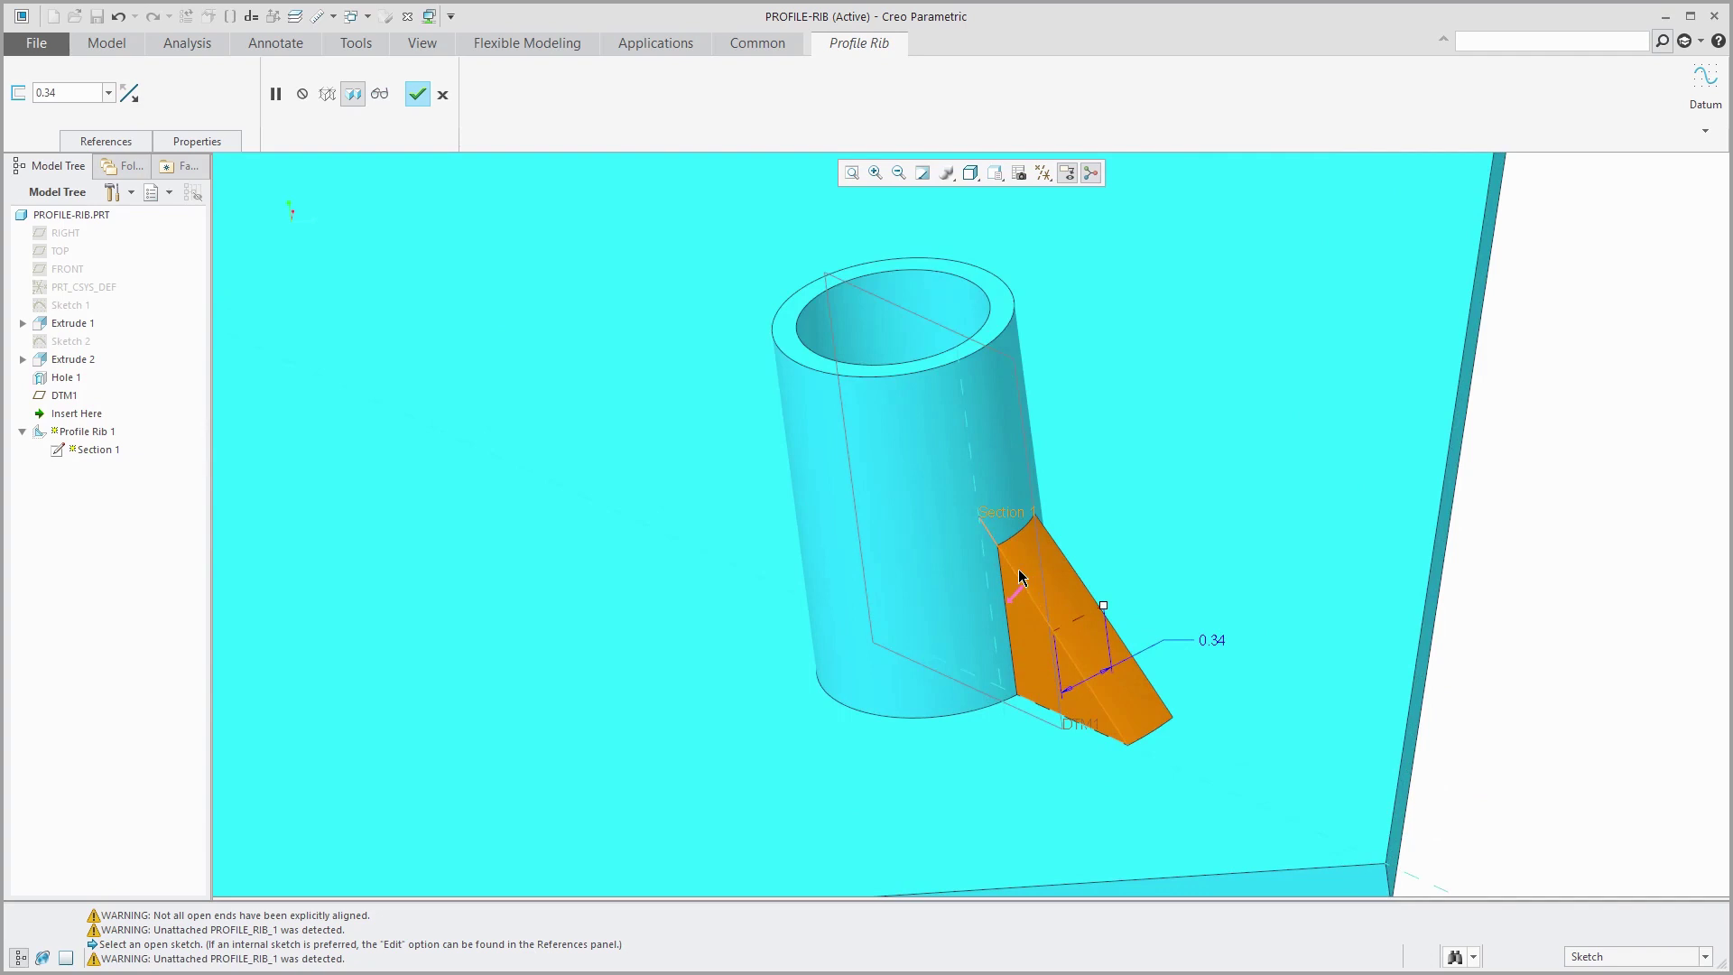
{"action": "left_click_drag", "start_coordinate": [1105, 612], "coordinate": [1094, 611]}
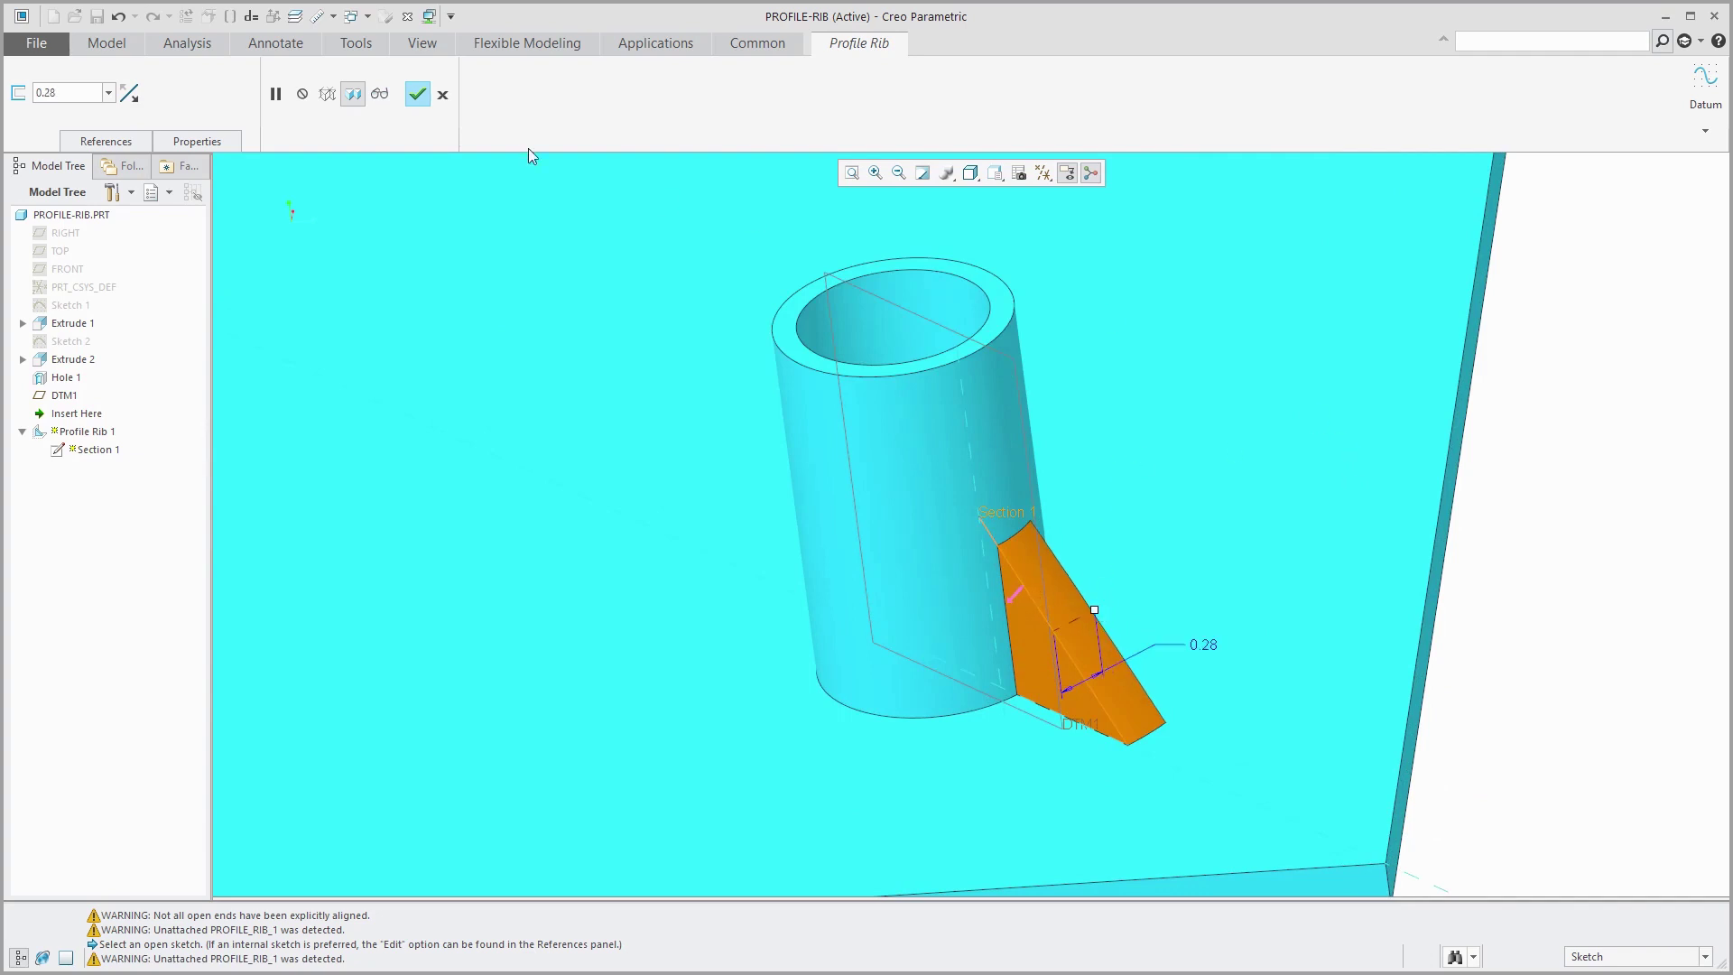
Step: Cycle the rib thickness through both sides of DTM1 and leave it symmetric about the plane
{"action": "left_click", "coordinate": [129, 101]}
{"action": "left_click", "coordinate": [130, 97]}
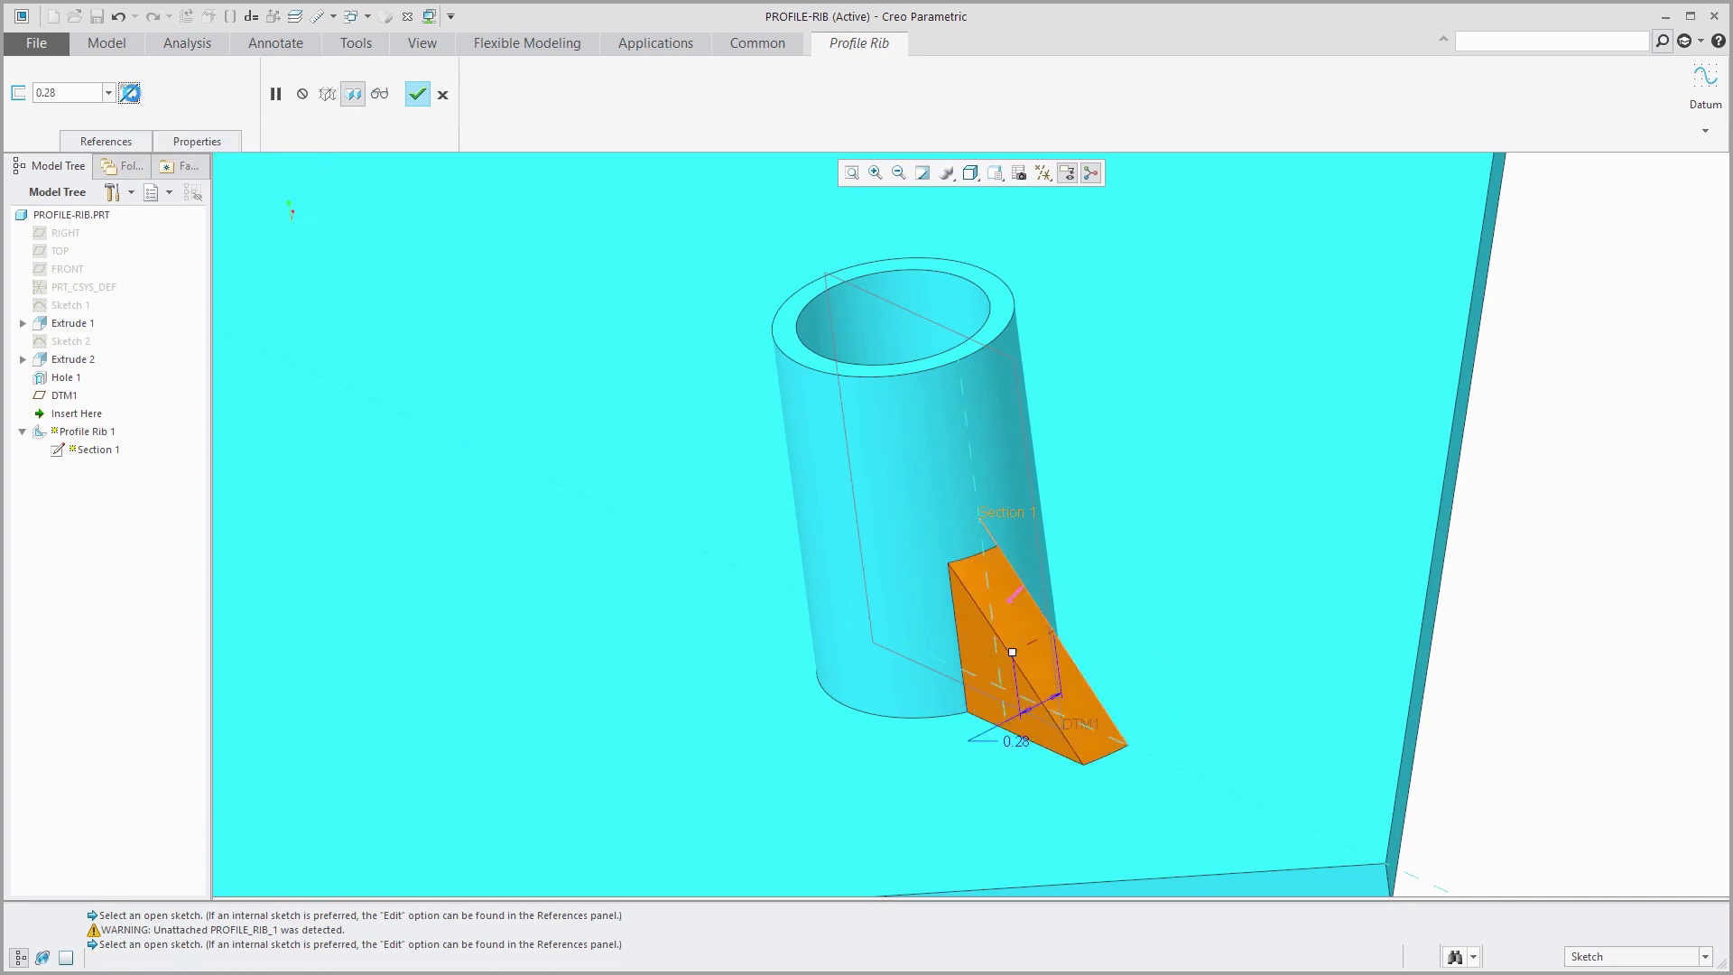
{"action": "left_click", "coordinate": [131, 95]}
{"action": "left_click", "coordinate": [131, 95]}
{"action": "left_click", "coordinate": [131, 95]}
{"action": "left_click", "coordinate": [130, 95]}
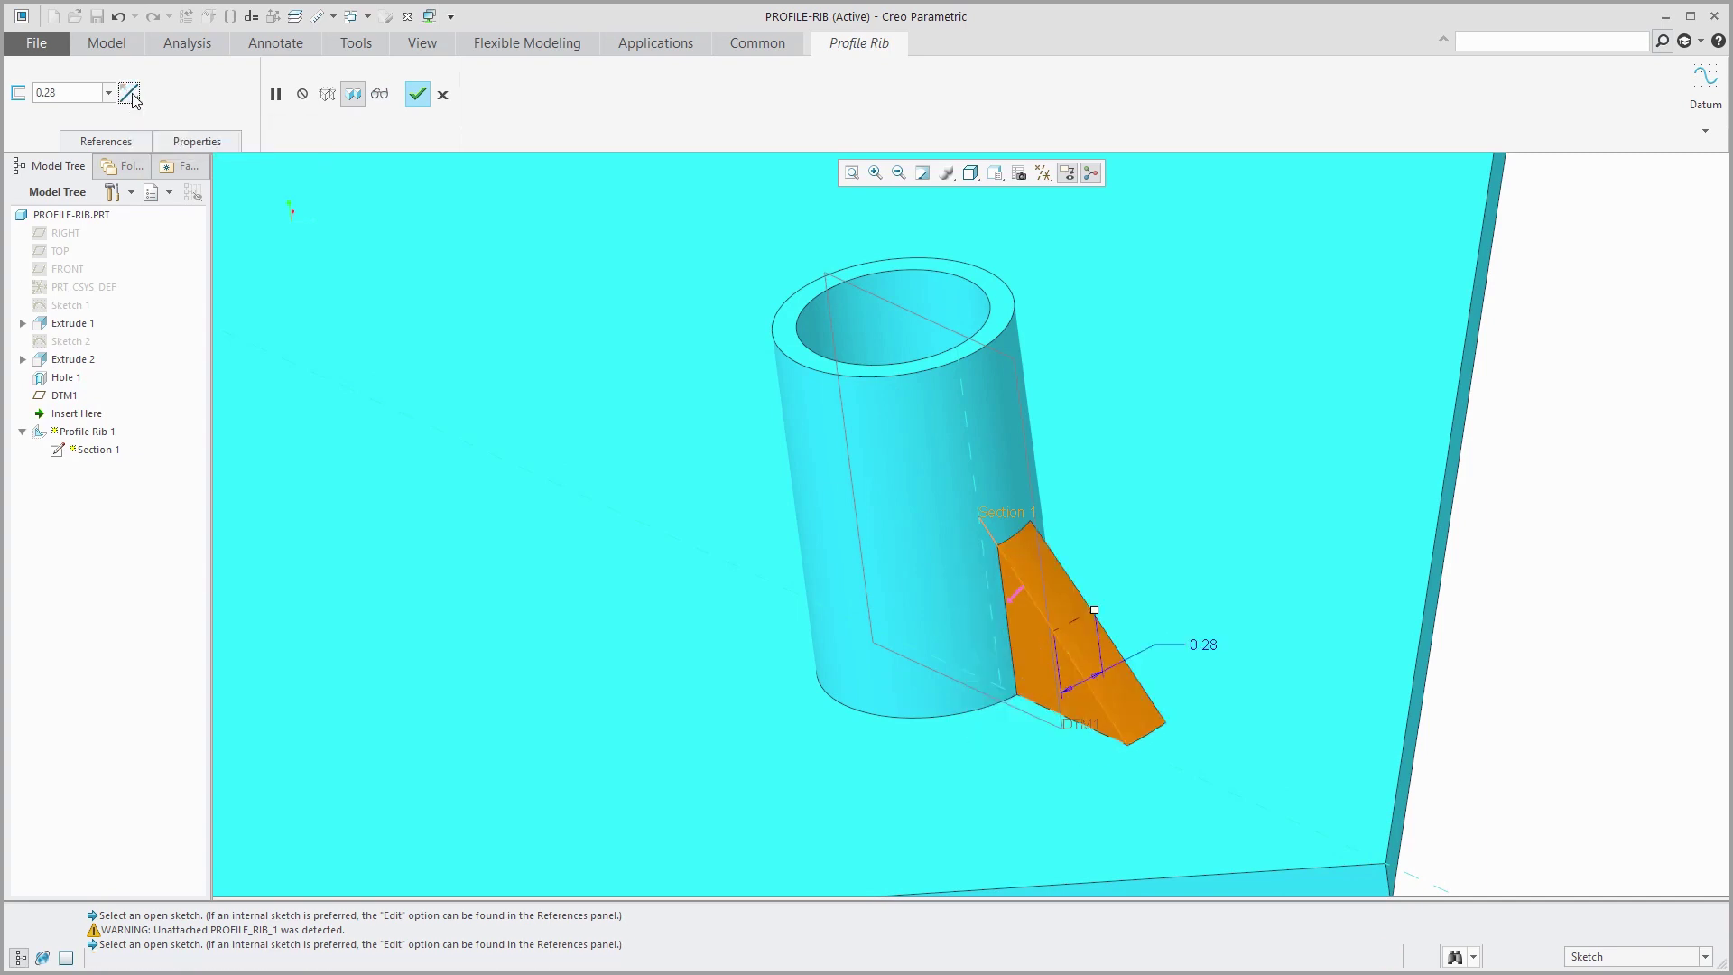
{"action": "left_click", "coordinate": [131, 95]}
{"action": "left_click", "coordinate": [131, 94]}
{"action": "left_click", "coordinate": [131, 95]}
{"action": "left_click", "coordinate": [131, 94]}
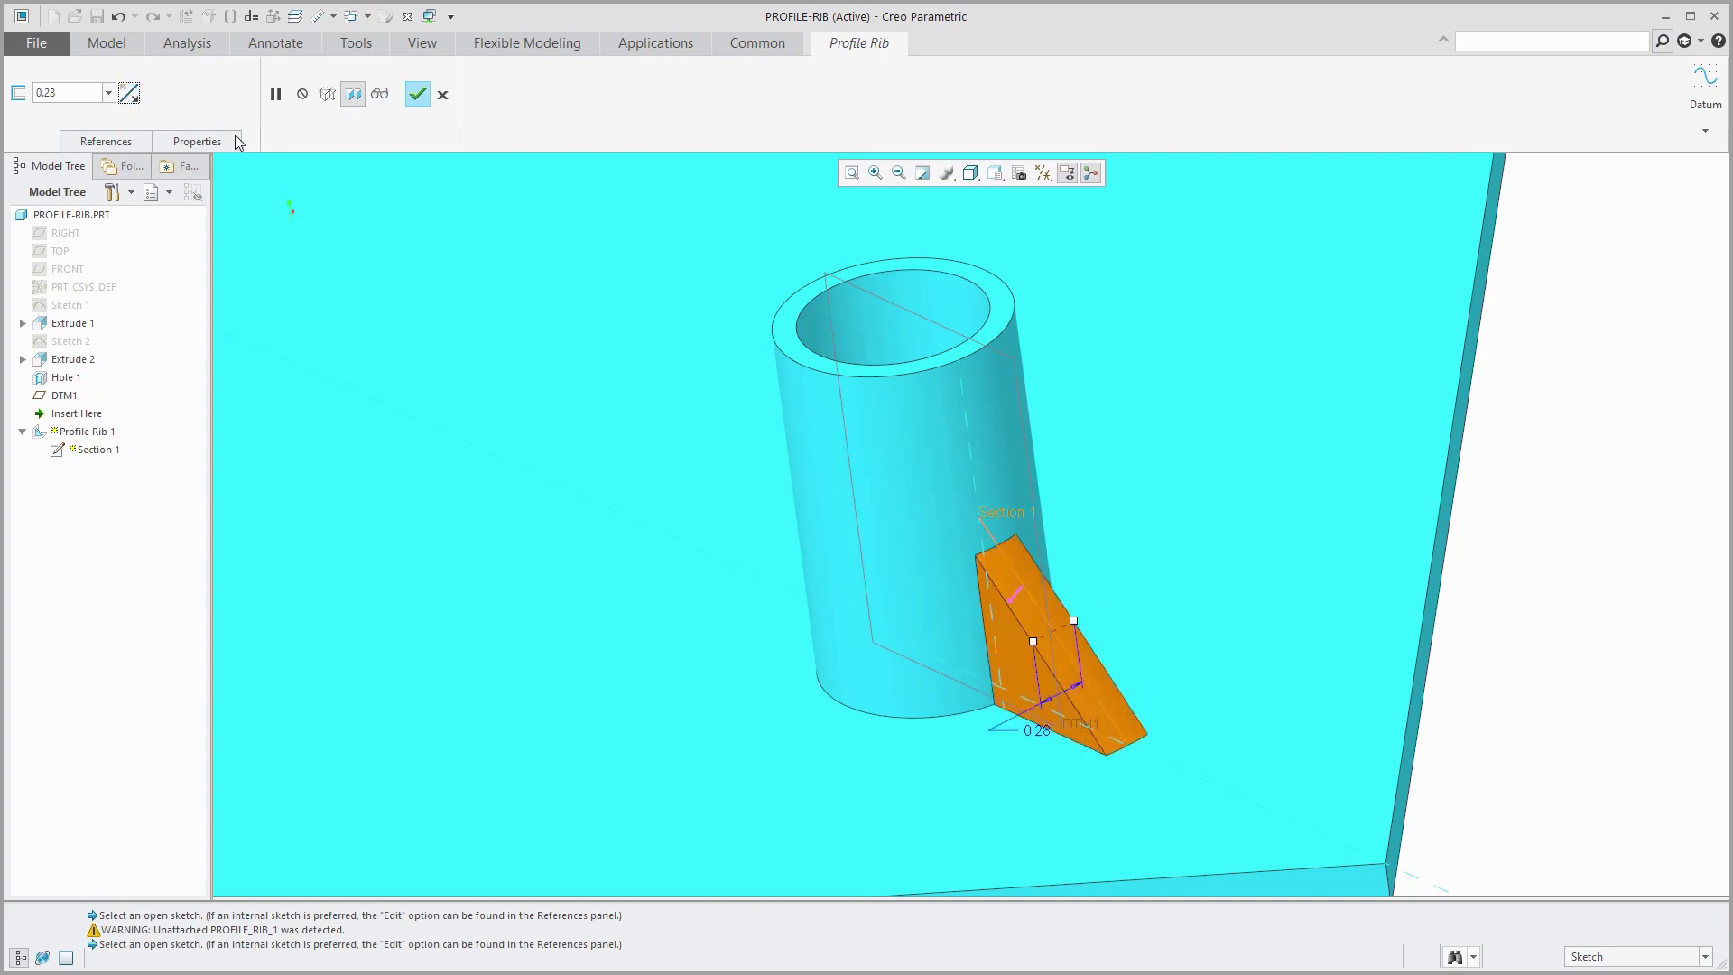
Step: Widen the profile rib, set its thickness to 1, and complete the feature
{"action": "key", "text": "ctrl+d"}
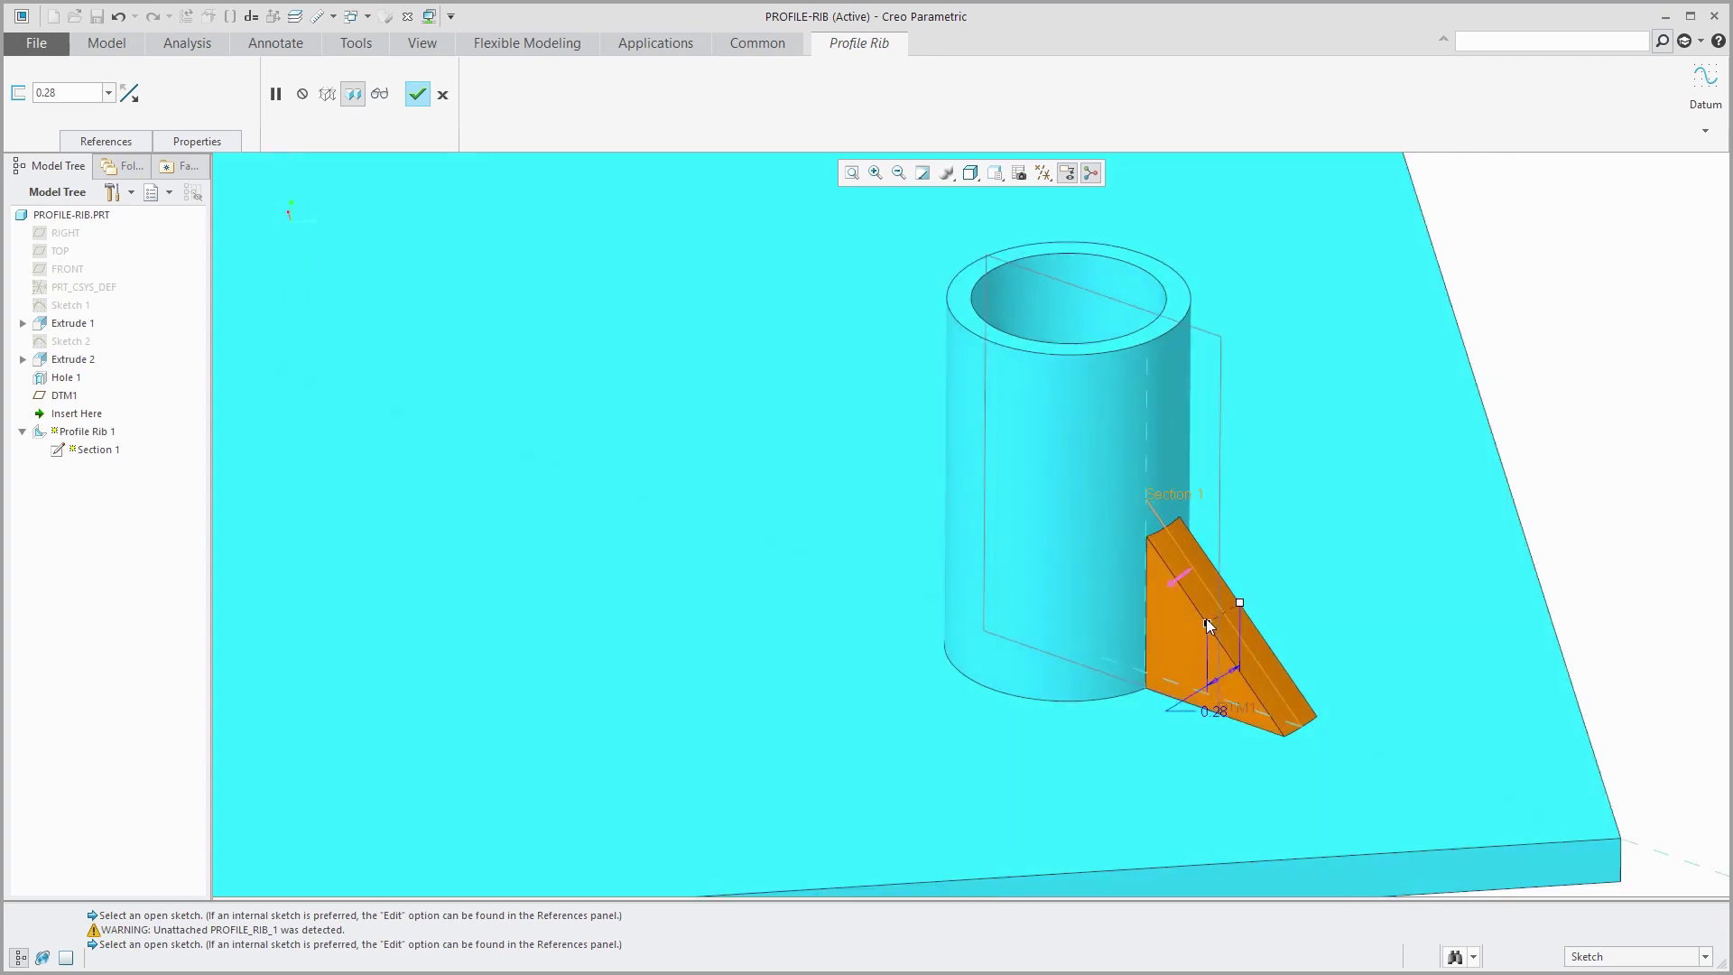
{"action": "left_click_drag", "start_coordinate": [1207, 623], "coordinate": [1177, 643]}
{"action": "double_click", "coordinate": [1182, 729]}
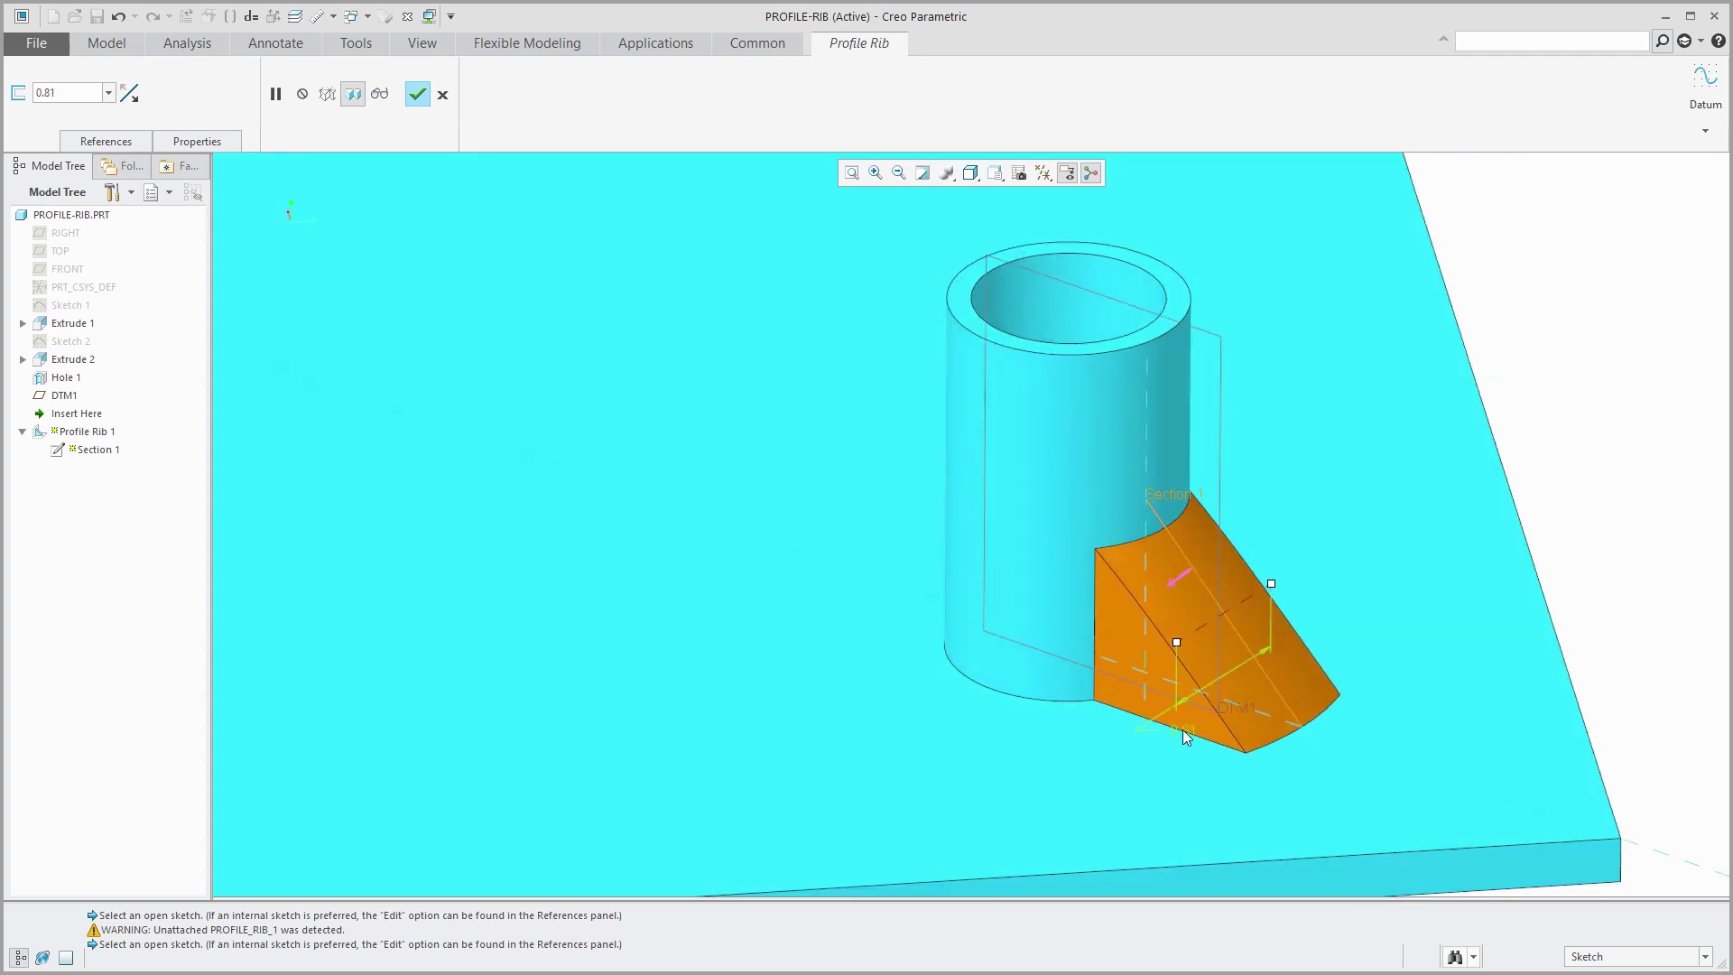
{"action": "type", "text": "1"}
{"action": "key", "text": "Return"}
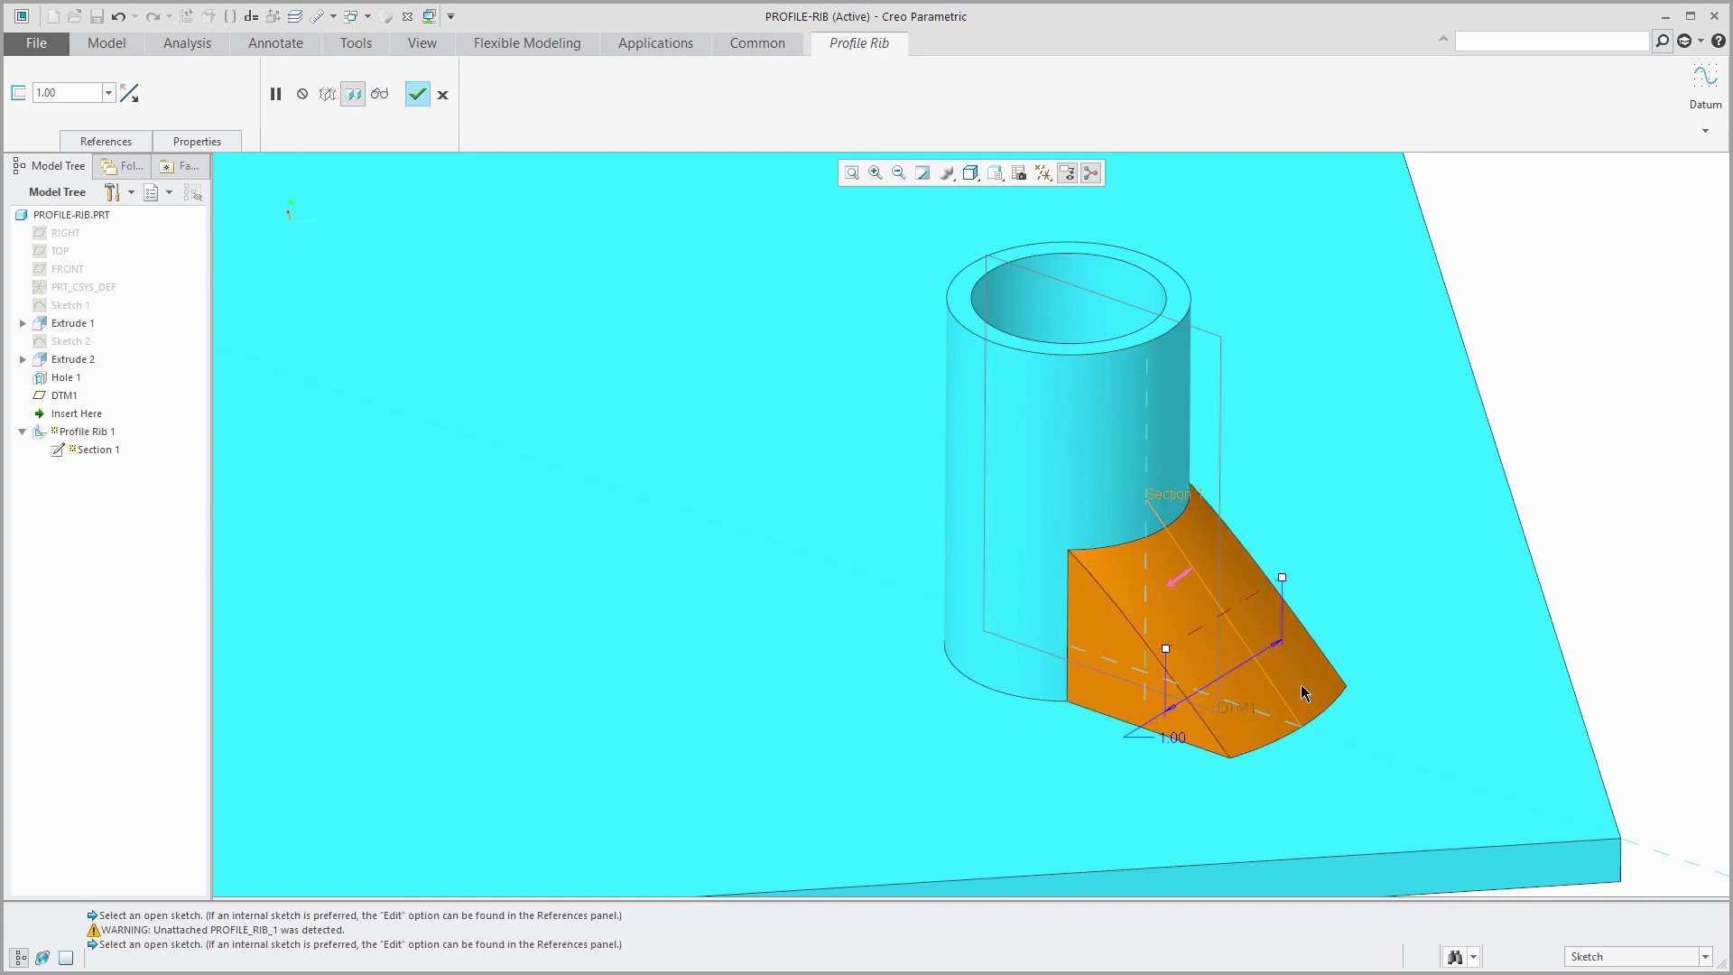
{"action": "left_click", "coordinate": [417, 95]}
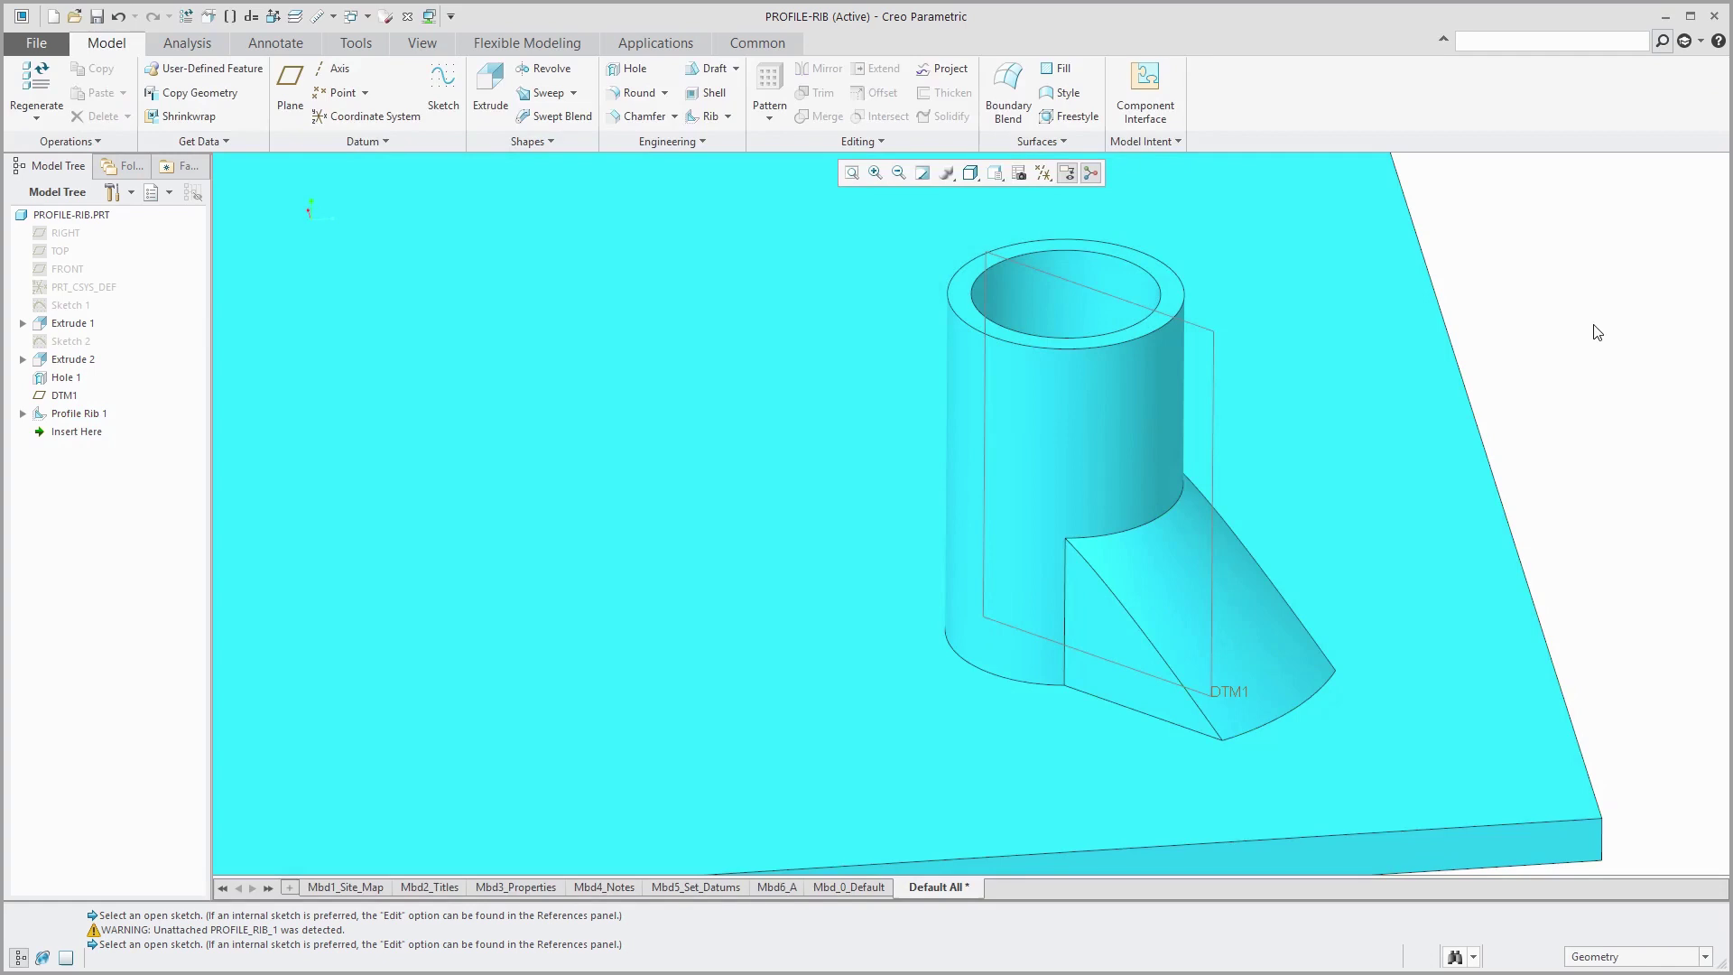
Step: Select the rib's sloping face and examine its curvature up close where it meets the tube and plate
{"action": "left_click", "coordinate": [1244, 633]}
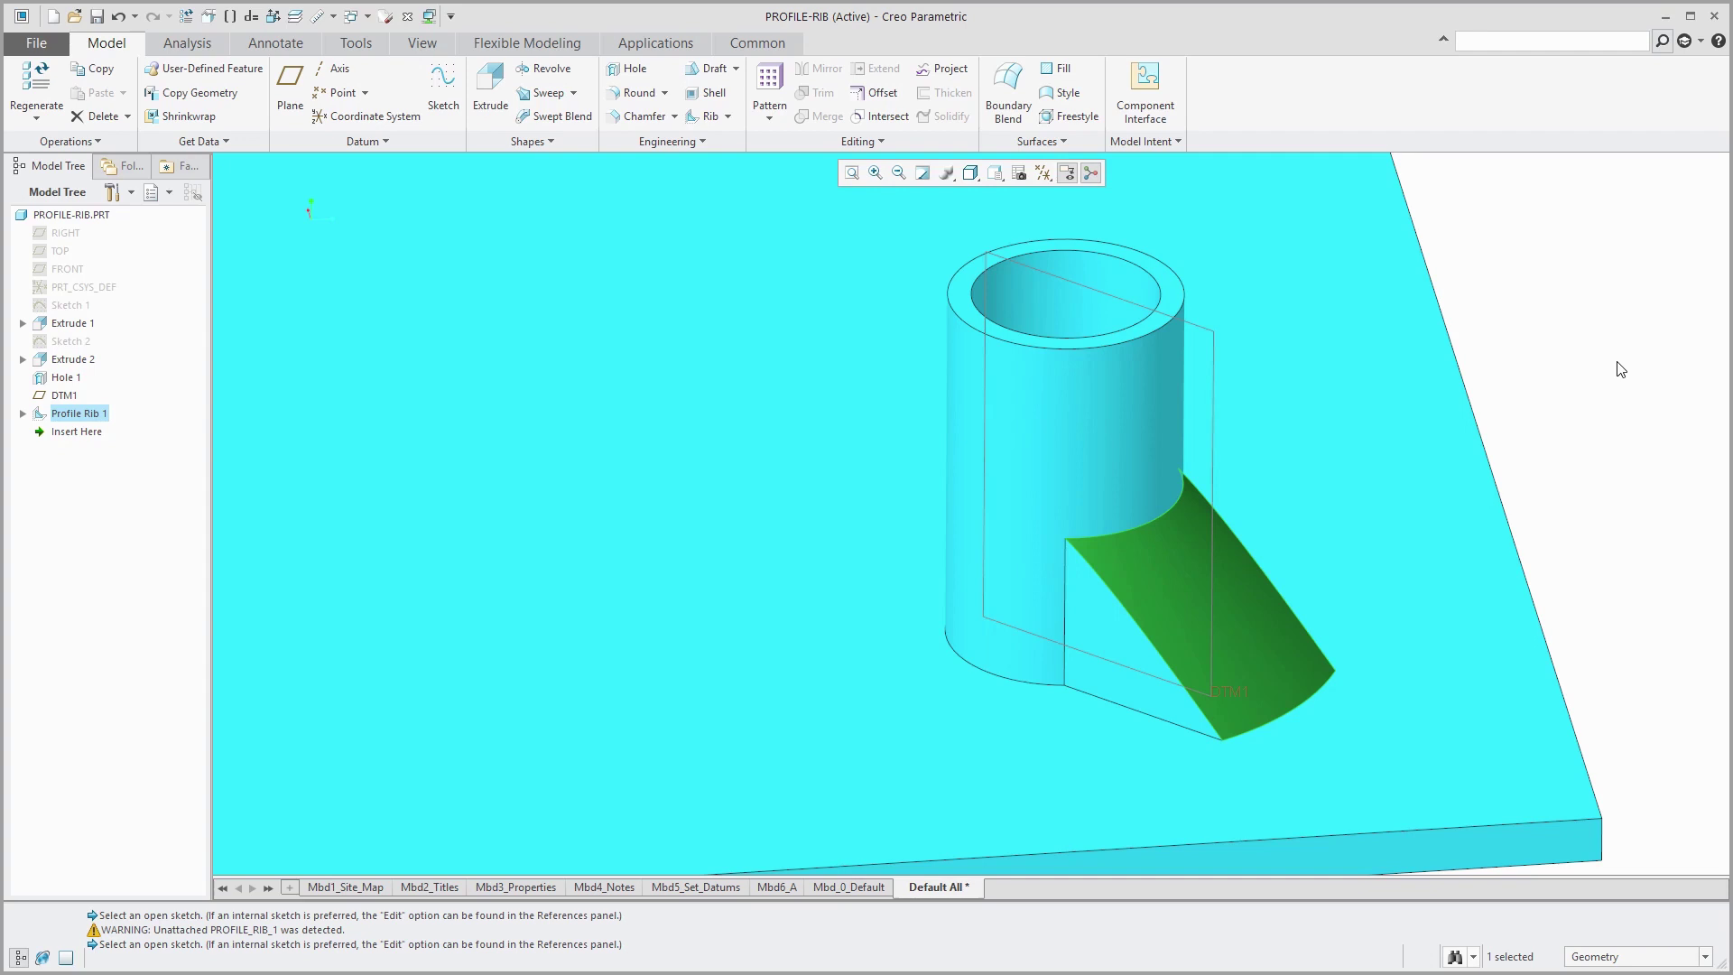
{"action": "mouse_move", "coordinate": [1508, 386]}
{"action": "middle_mouse_down"}
{"action": "mouse_move", "coordinate": [1437, 431]}
{"action": "mouse_move", "coordinate": [1478, 404]}
{"action": "middle_mouse_up"}
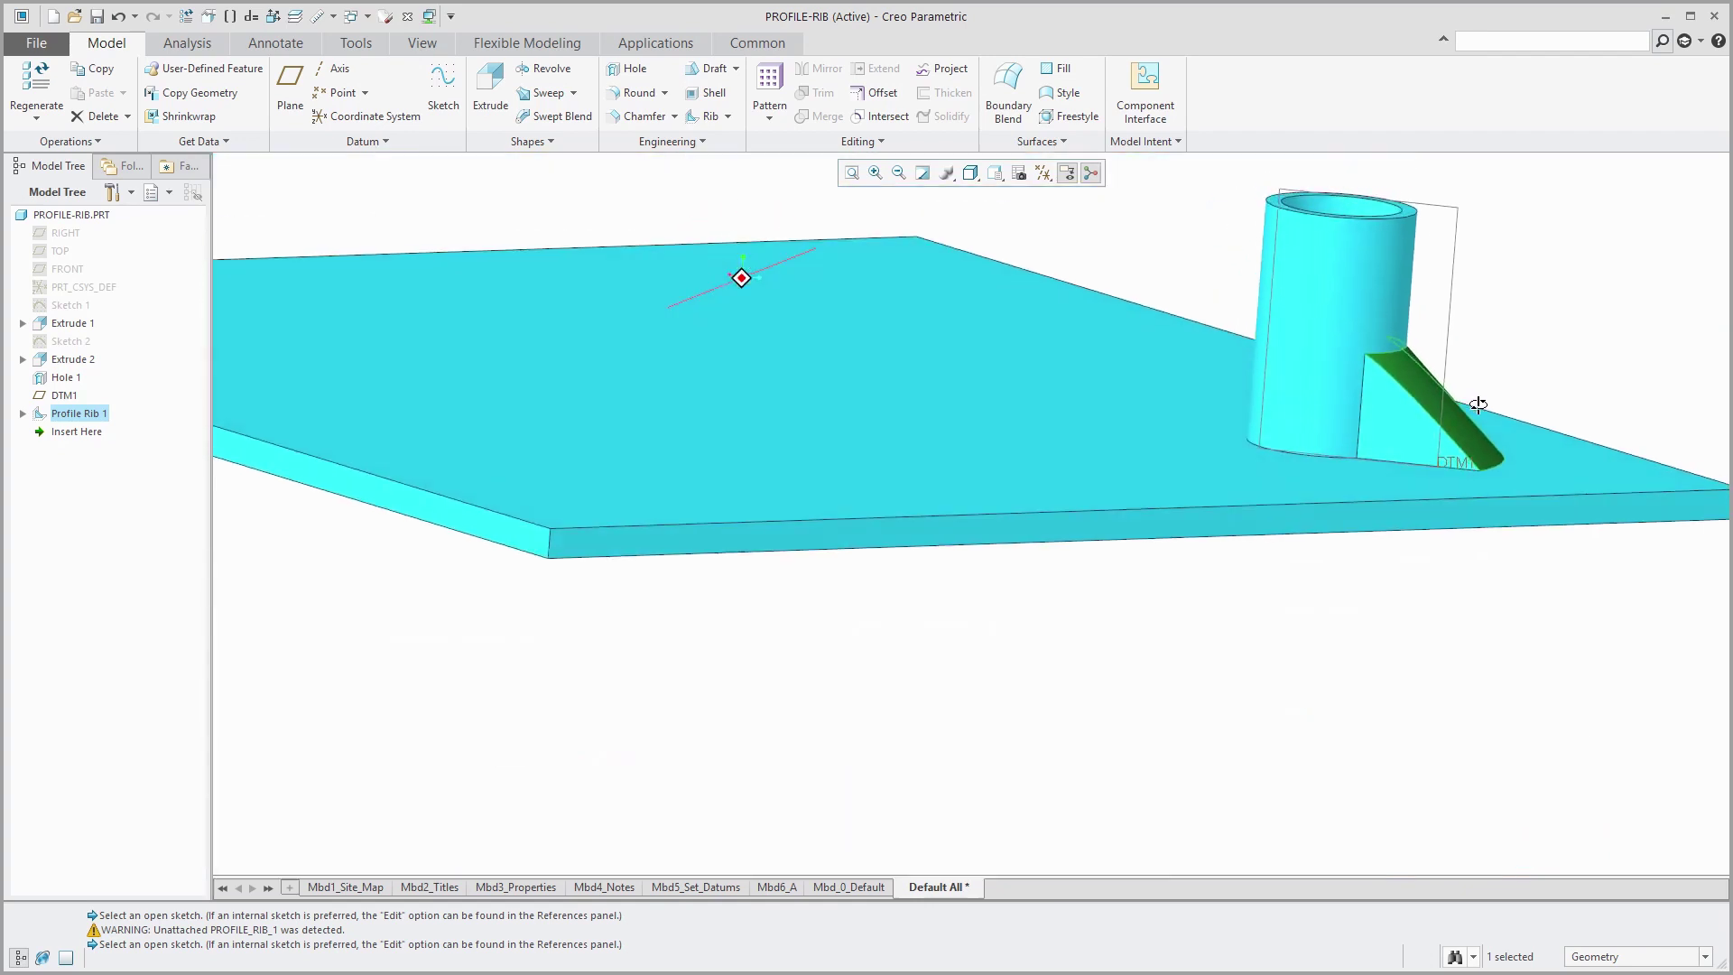
{"action": "scroll", "coordinate": [1586, 409], "scroll_direction": "down", "scroll_amount": 3}
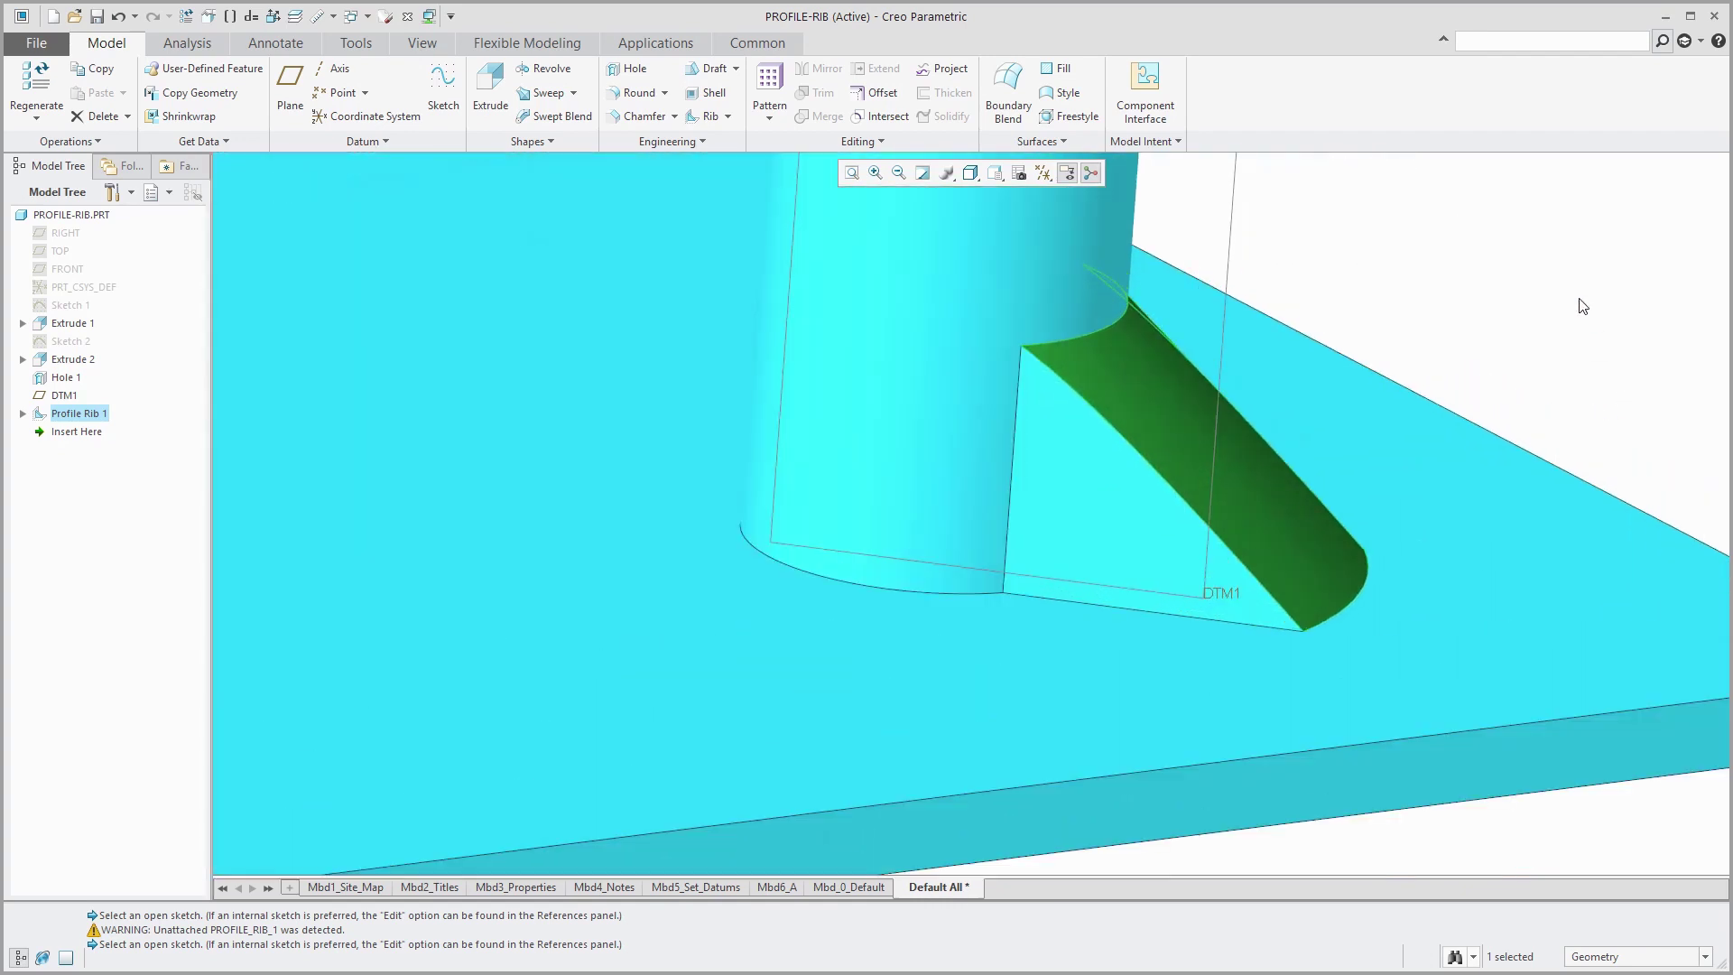